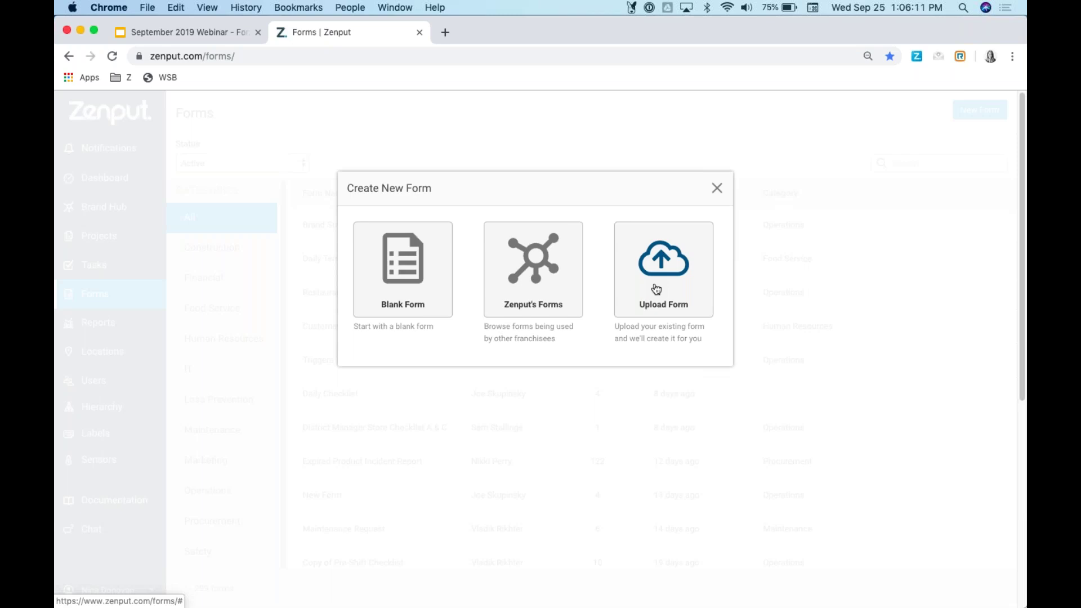
- Create a new form starting from a blank form and dismiss the attention notice
{"action": "left_click", "coordinate": [655, 288]}
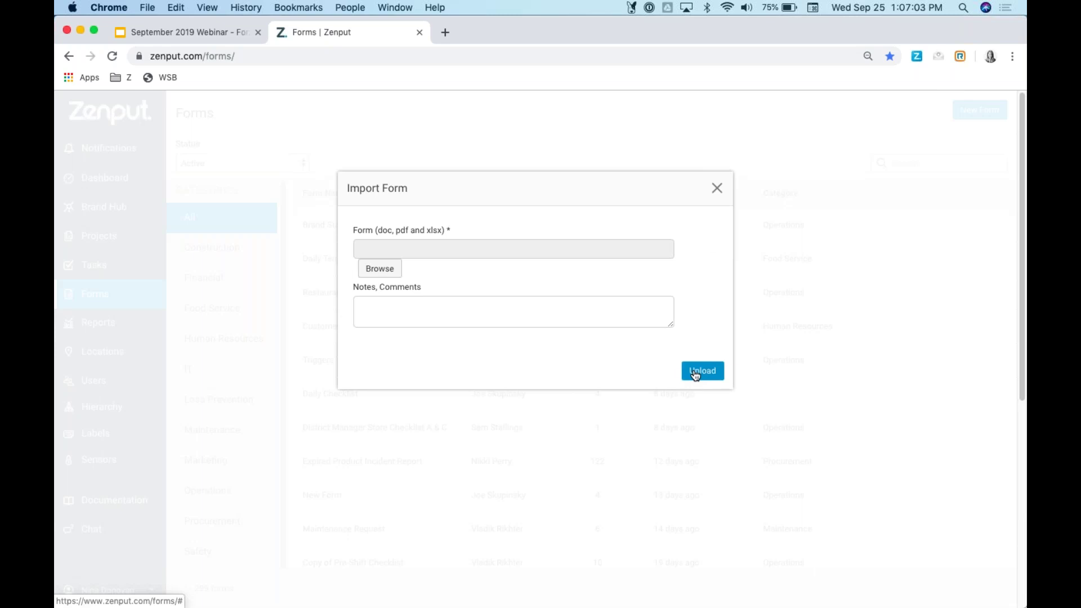
{"action": "left_click", "coordinate": [716, 190]}
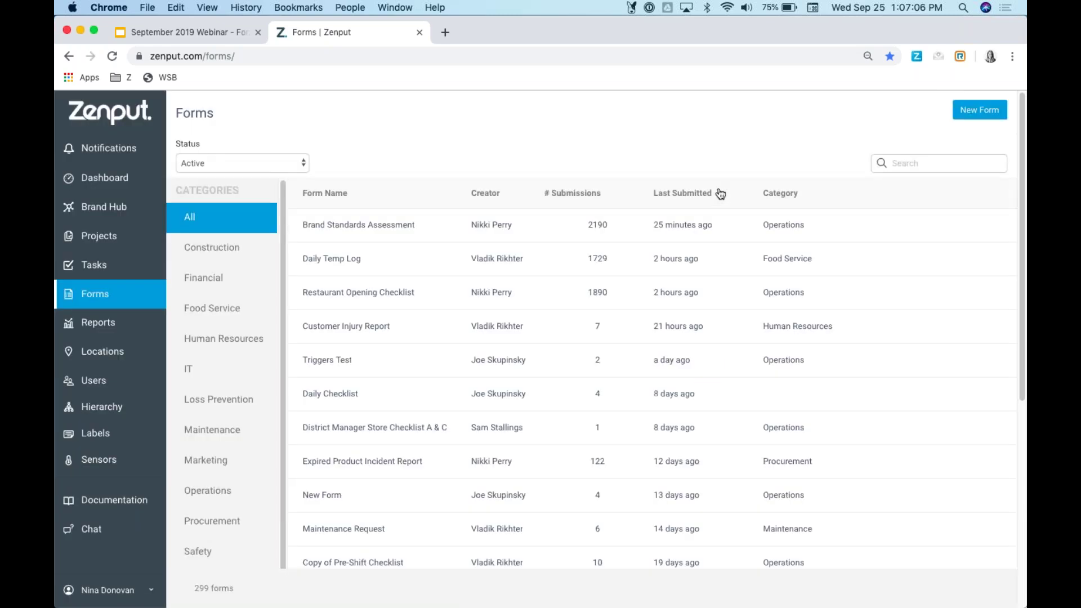
{"action": "left_click", "coordinate": [989, 114]}
{"action": "left_click", "coordinate": [422, 272]}
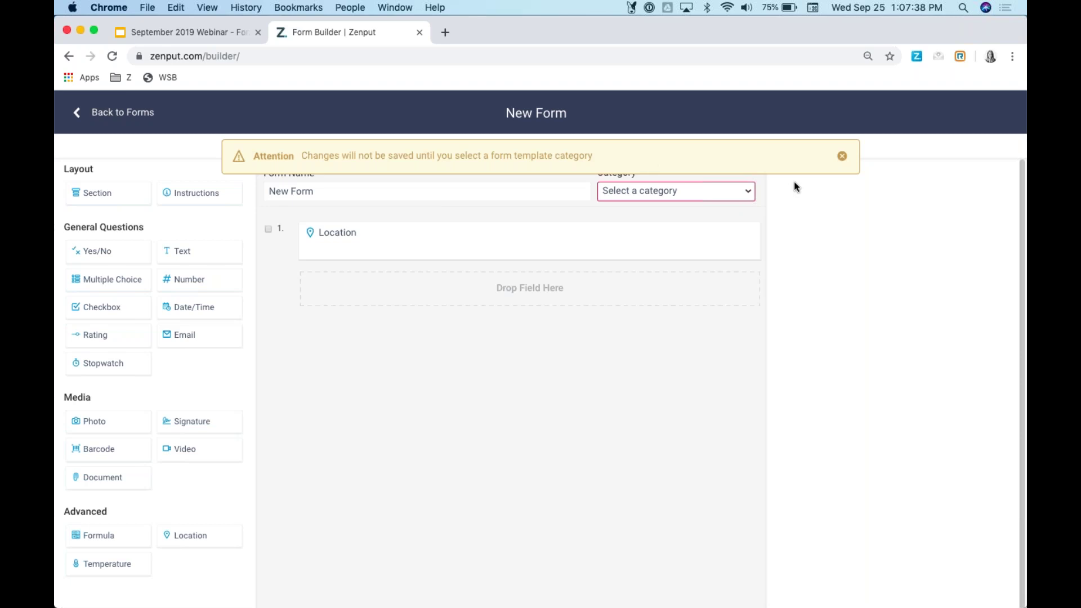
{"action": "left_click", "coordinate": [843, 158]}
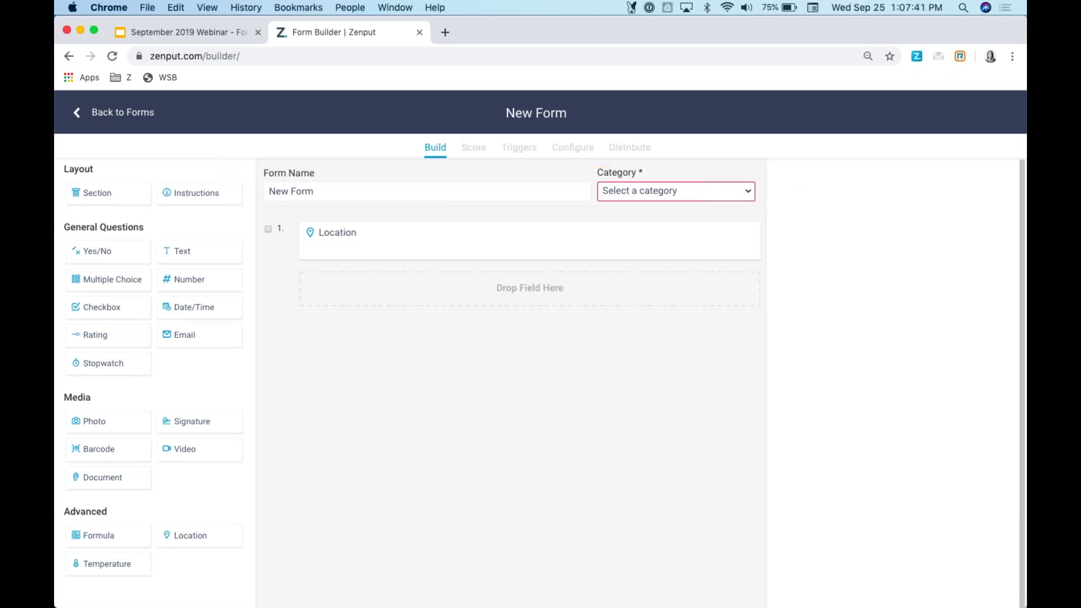
- Set the form's category to Operations and name the form Form Builder Training
{"action": "left_click", "coordinate": [732, 193]}
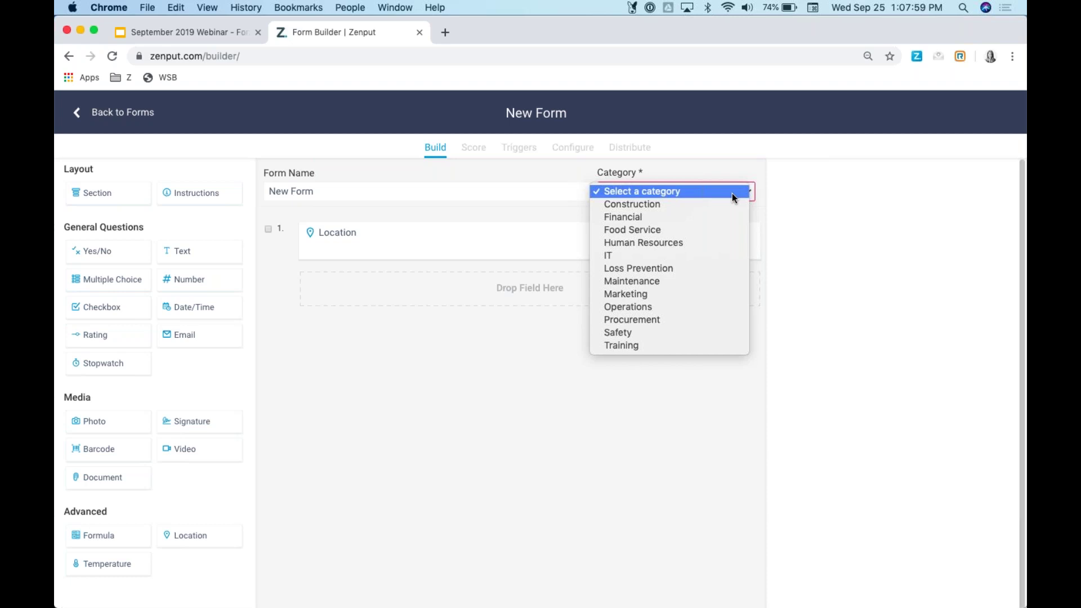
{"action": "left_click", "coordinate": [681, 307]}
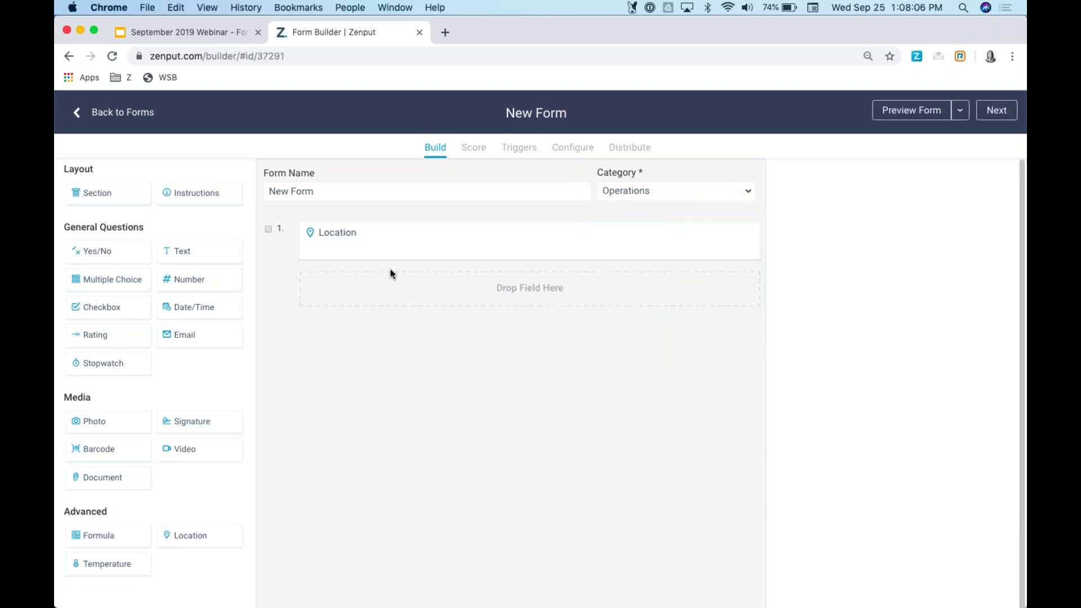
{"action": "left_click_drag", "start_coordinate": [321, 190], "coordinate": [265, 186]}
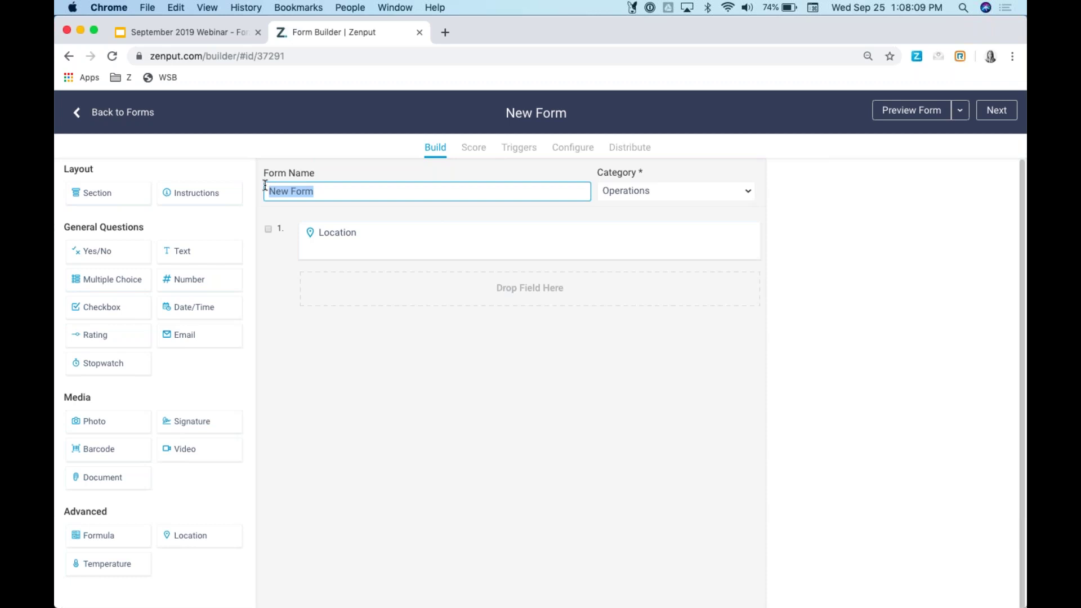
{"action": "type", "text": "Form Builder Training"}
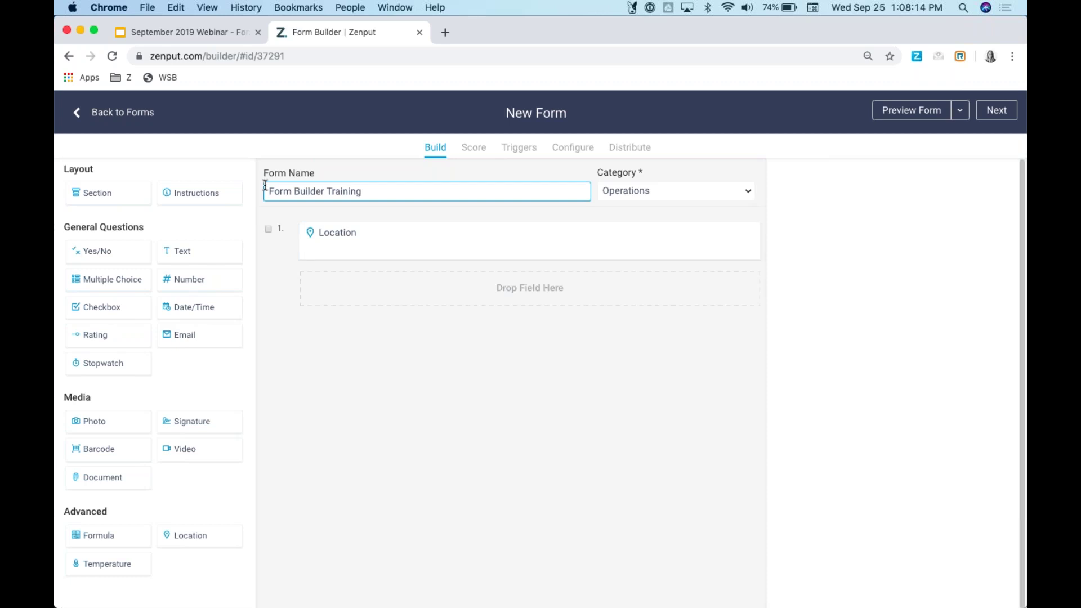
{"action": "left_click", "coordinate": [758, 117]}
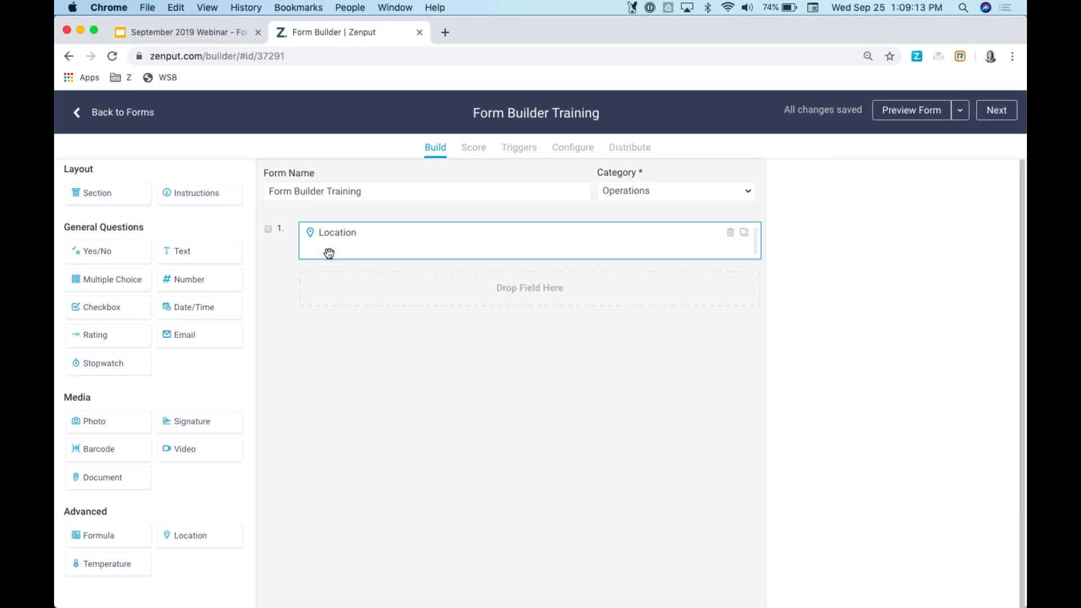
- Rename the Location question Store #, make it required, and add the instructions "This is your store", shown by default
{"action": "left_click", "coordinate": [399, 241]}
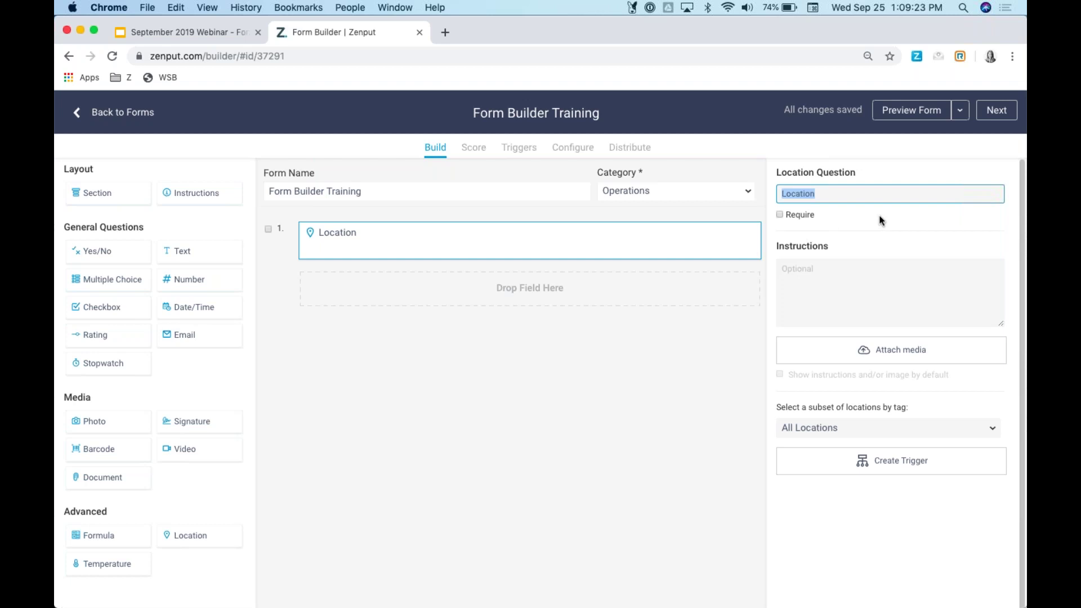
{"action": "type", "text": "Store #"}
{"action": "left_click", "coordinate": [781, 215]}
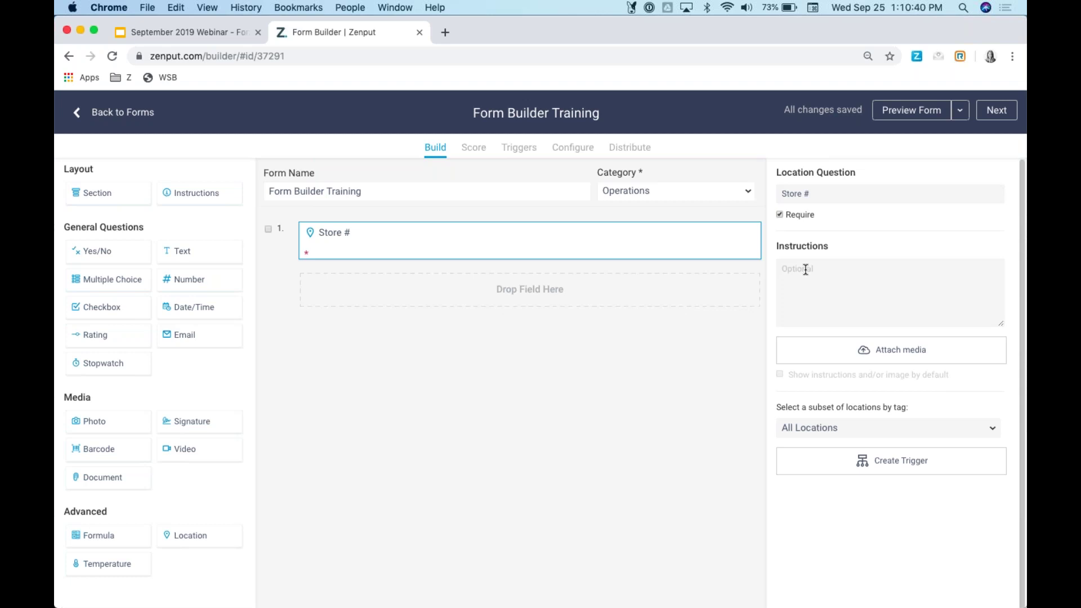
{"action": "type", "text": "This is your store"}
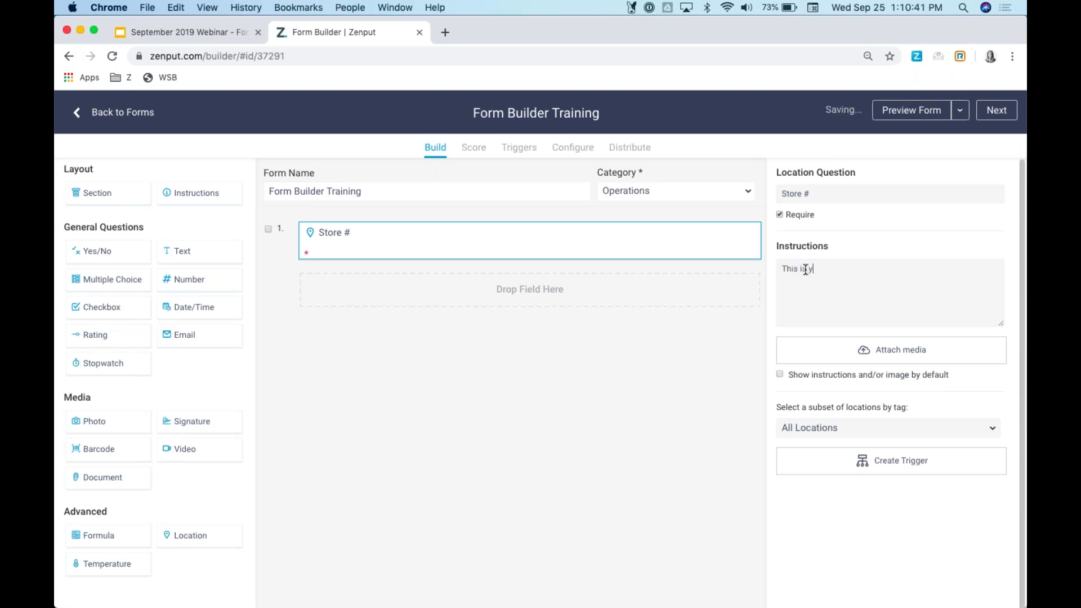
{"action": "left_click", "coordinate": [780, 375]}
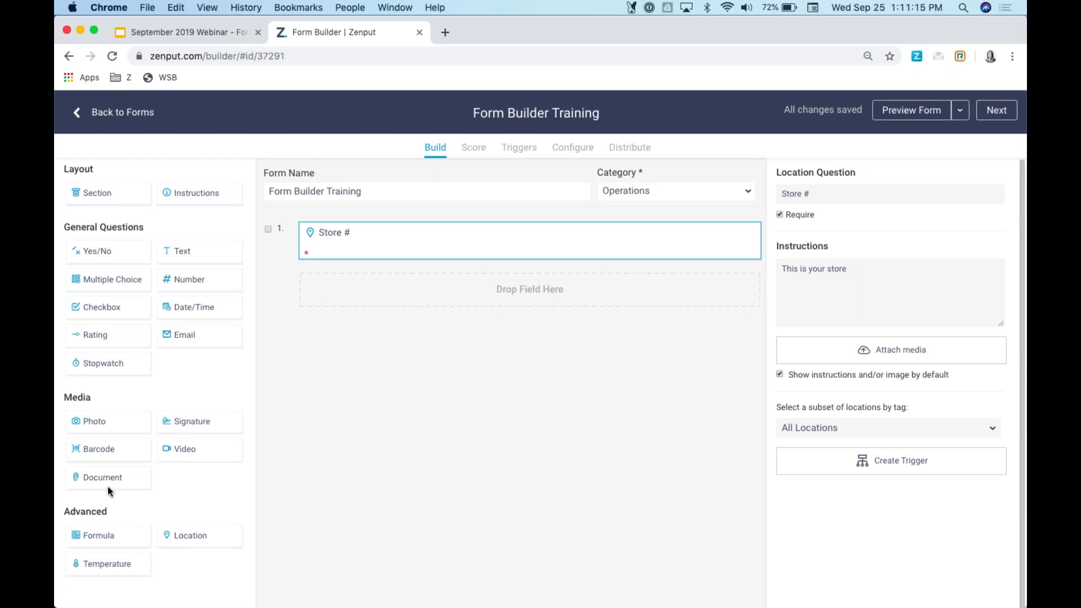
- Add a single section below the Store # question and label it Front of House
{"action": "left_click", "coordinate": [128, 196]}
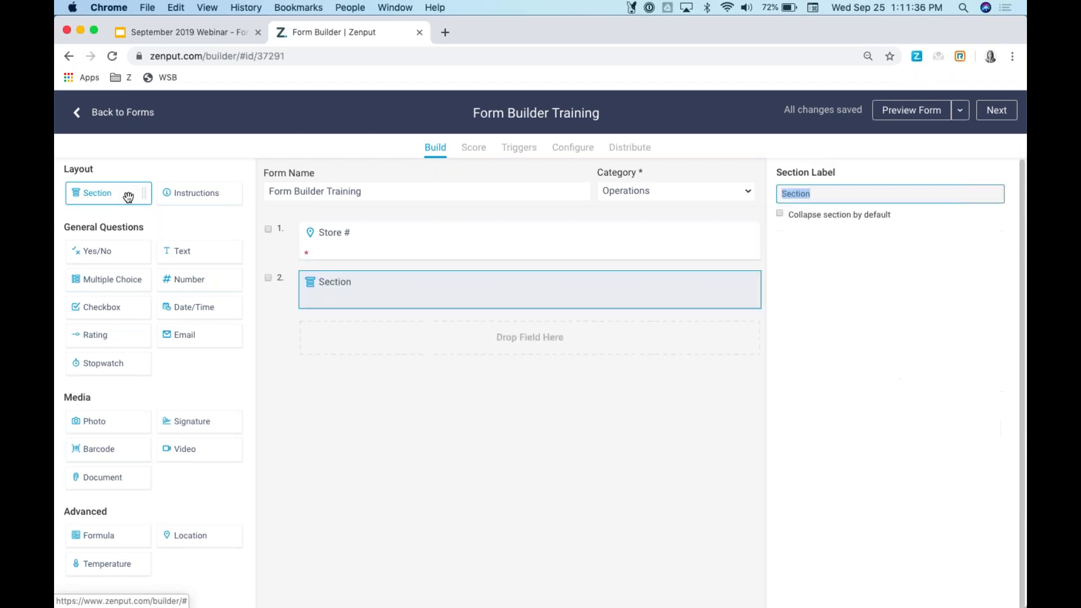
{"action": "left_click_drag", "start_coordinate": [129, 197], "coordinate": [441, 341]}
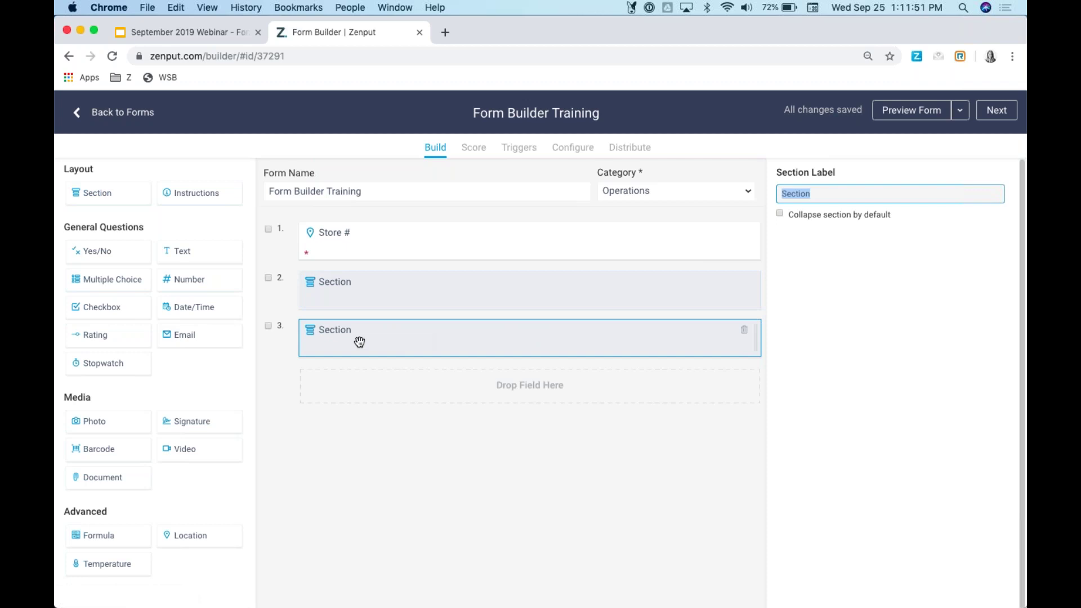
{"action": "left_click", "coordinate": [743, 336]}
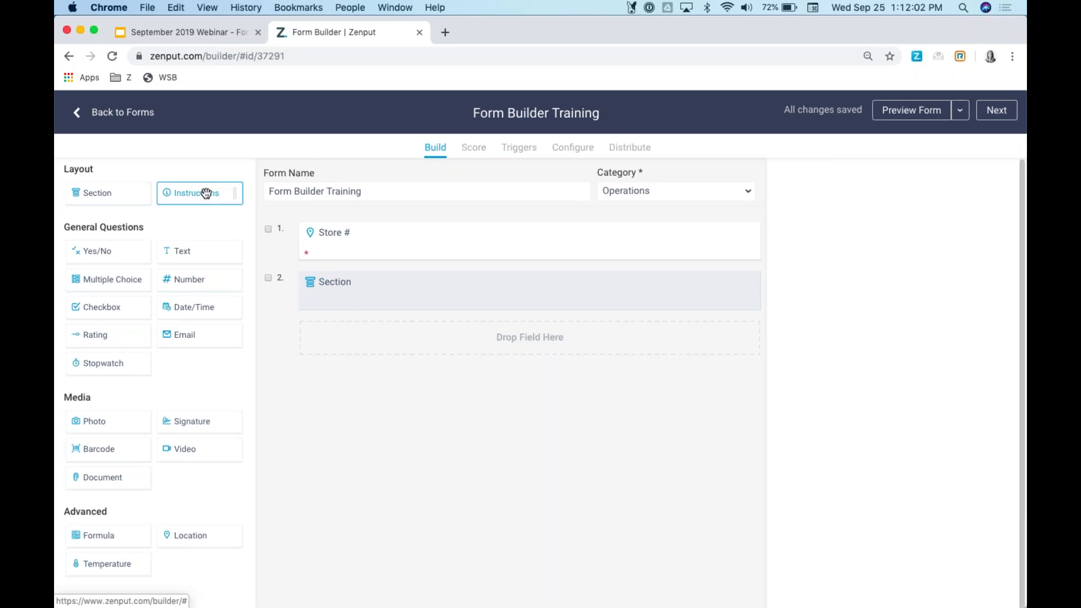
{"action": "left_click", "coordinate": [363, 287]}
{"action": "type", "text": "Front of H"}
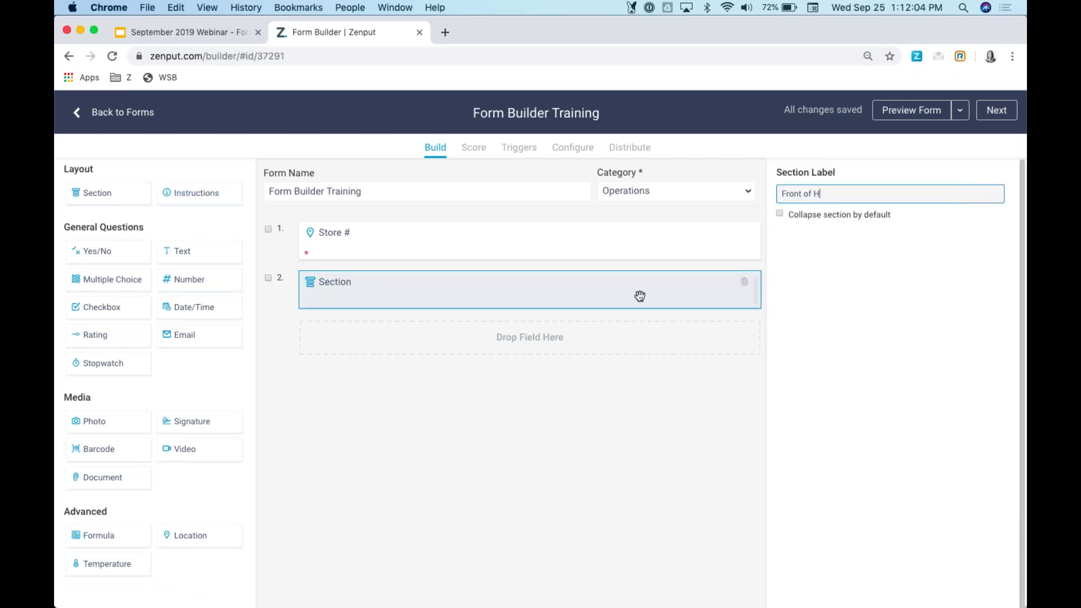
{"action": "type", "text": "ouse"}
{"action": "left_click", "coordinate": [553, 485]}
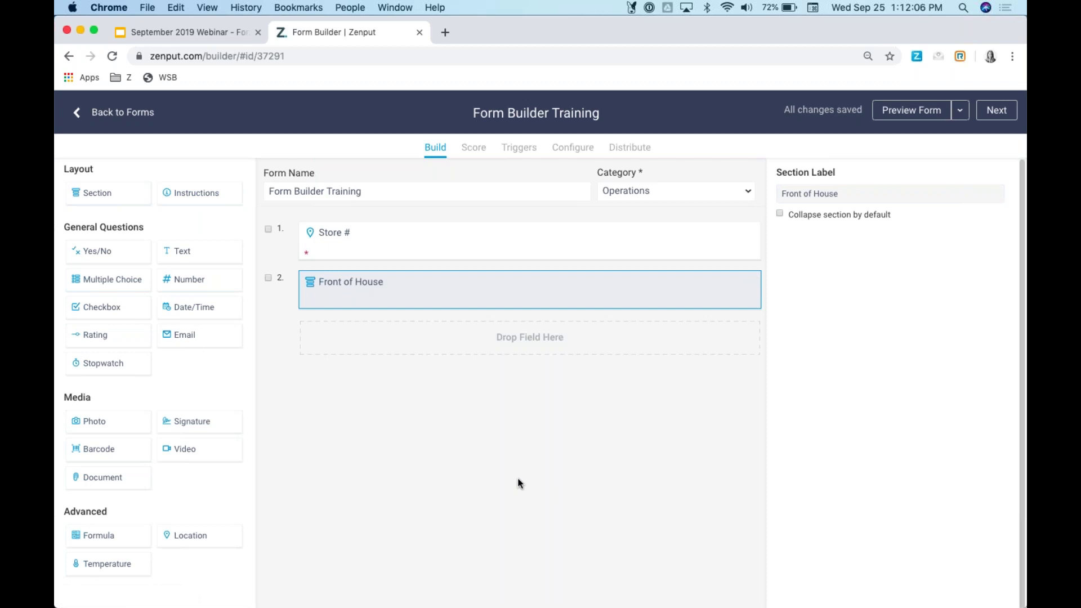
- Add an Instructions field below the Front of House section, keeping its default text
{"action": "left_click", "coordinate": [186, 193]}
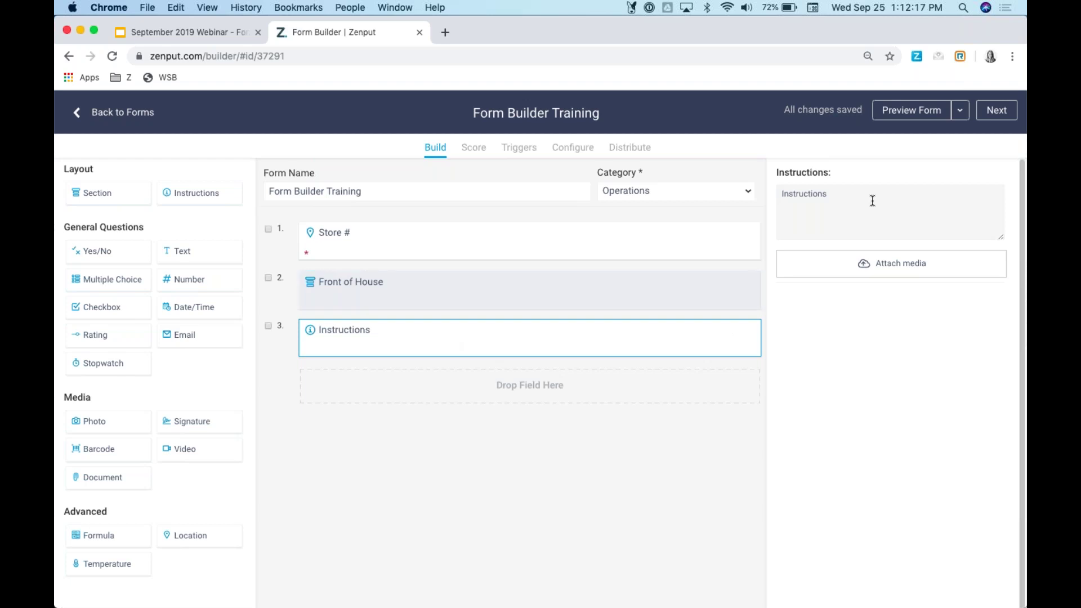
{"action": "left_click_drag", "start_coordinate": [781, 198], "coordinate": [828, 206]}
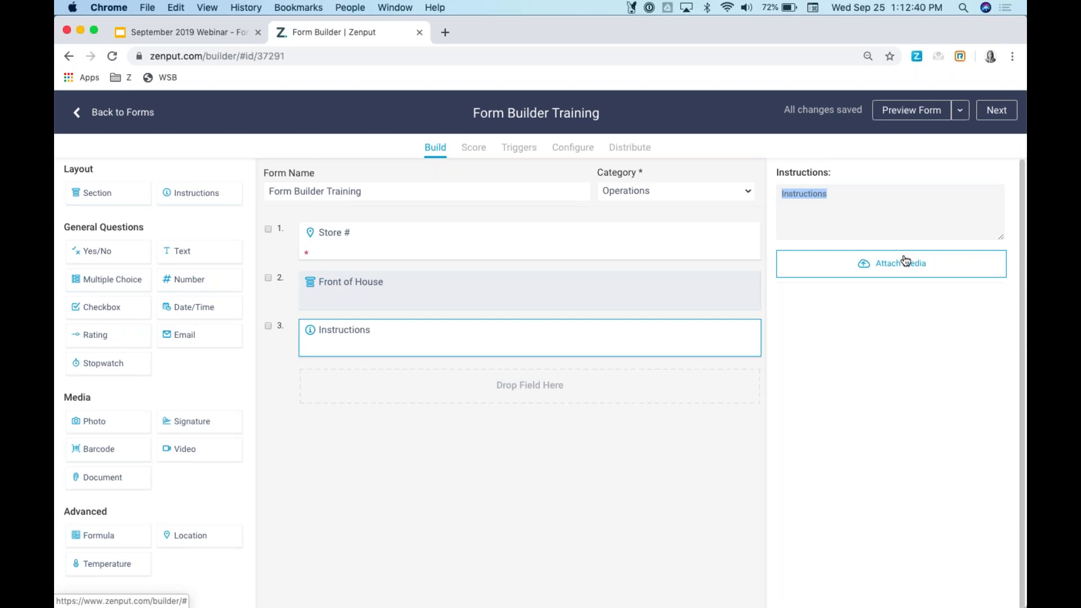
{"action": "left_click", "coordinate": [462, 535]}
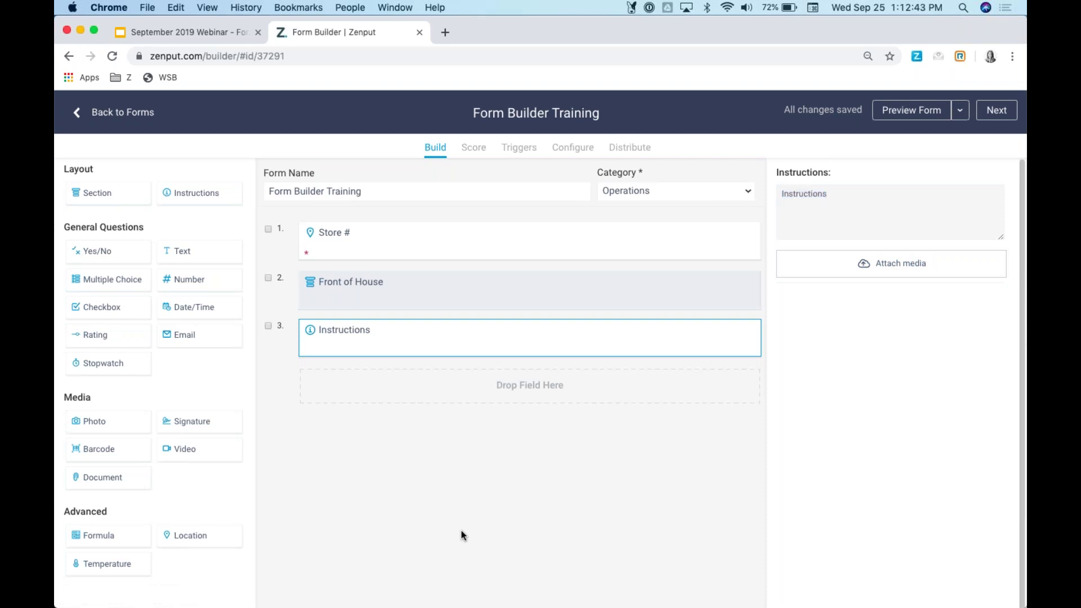
- Add Yes/No, Multiple Choice, Text, Number, Signature and Document fields, in that order, at the end of the form
{"action": "left_click", "coordinate": [125, 252]}
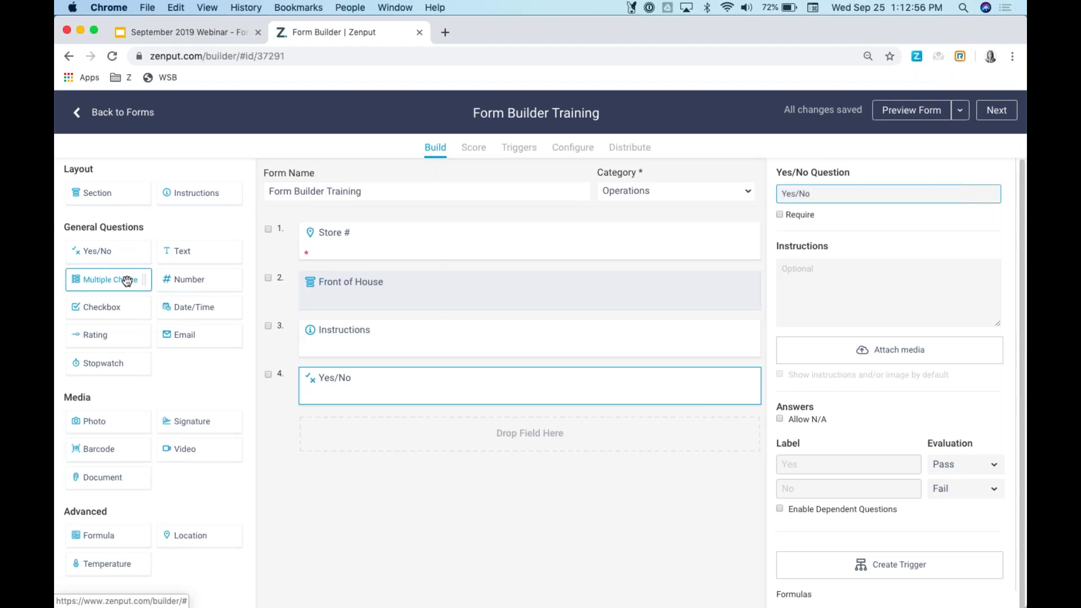
{"action": "left_click", "coordinate": [127, 280]}
{"action": "left_click", "coordinate": [201, 251]}
{"action": "left_click", "coordinate": [205, 283]}
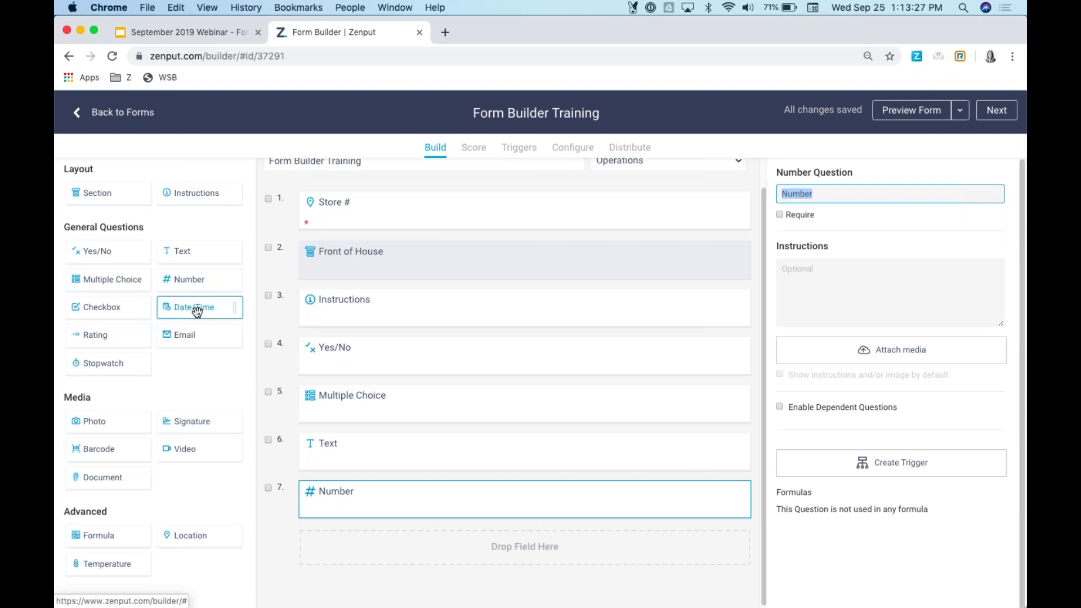
{"action": "left_click", "coordinate": [194, 422]}
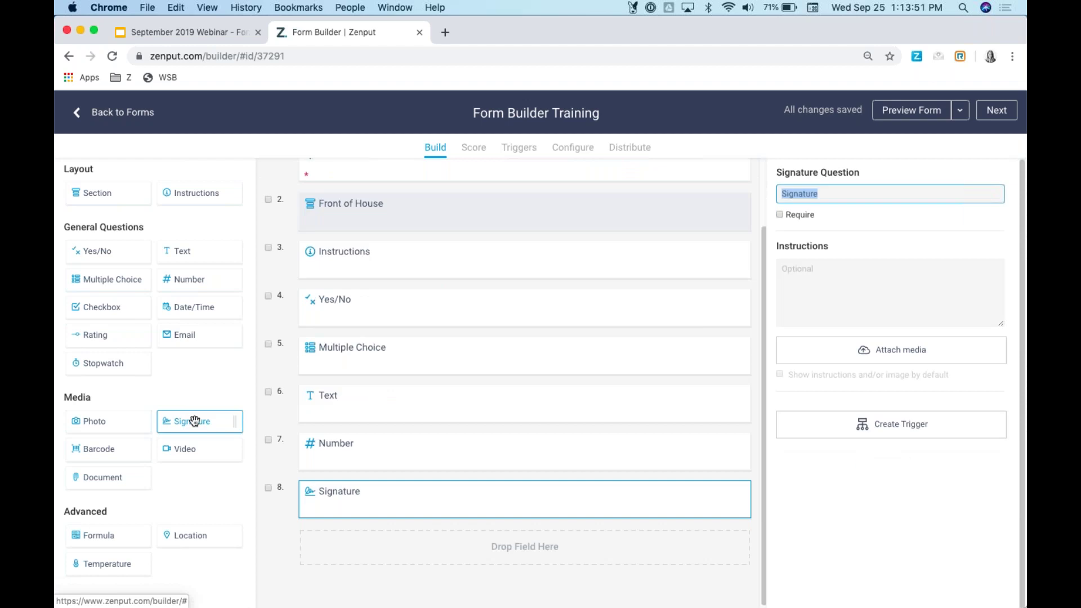
{"action": "left_click", "coordinate": [113, 478]}
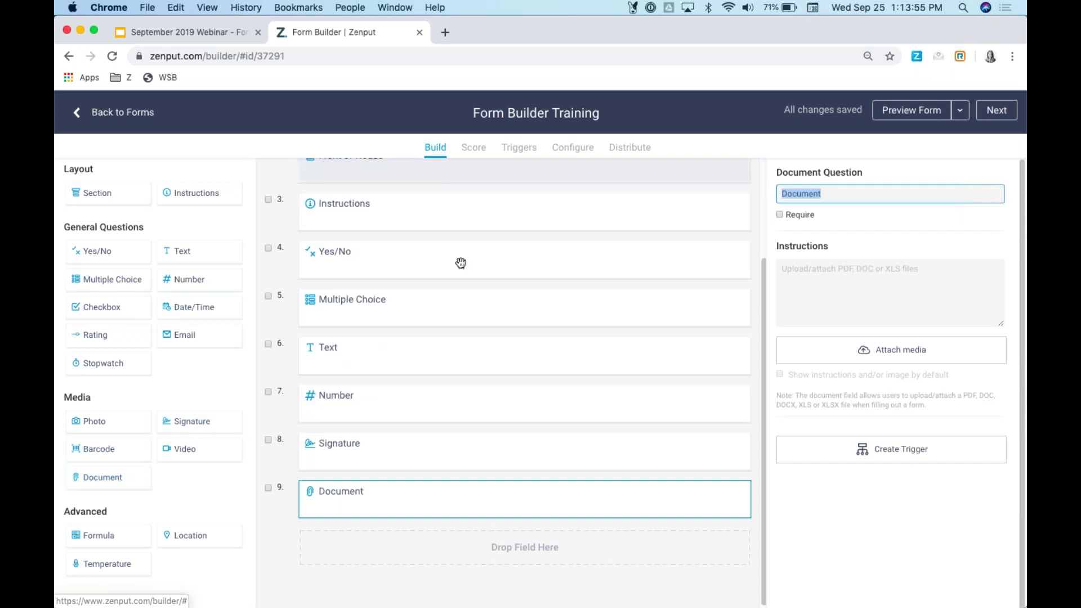
- Rename the Yes/No question Wipe the counters, make it required and allow N/A, keeping Pass as the evaluation for Yes
{"action": "left_click", "coordinate": [406, 260]}
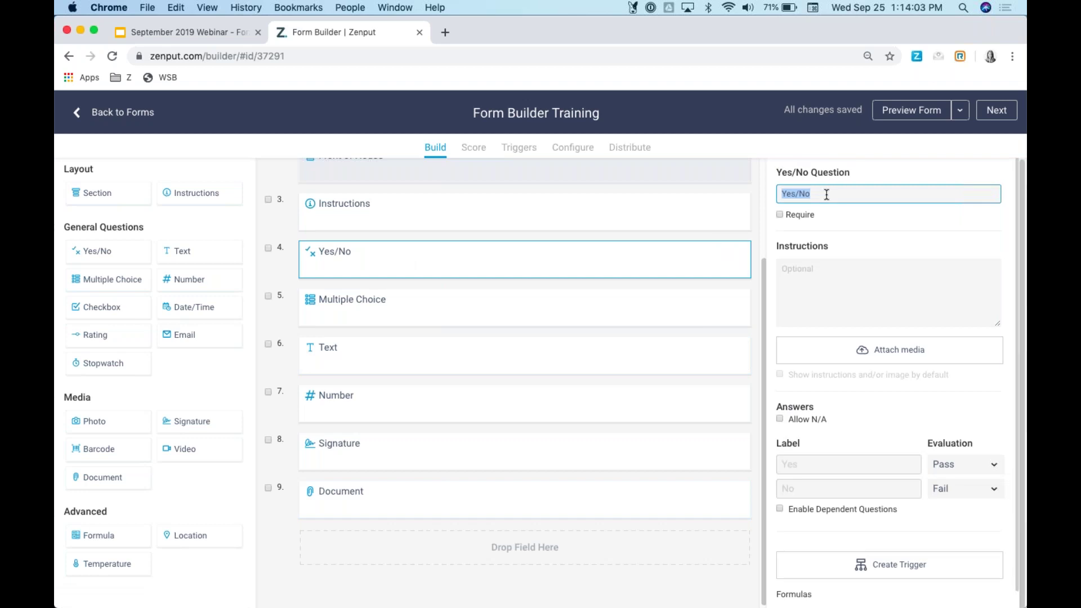
{"action": "type", "text": "Wipe the counters"}
{"action": "left_click", "coordinate": [781, 214]}
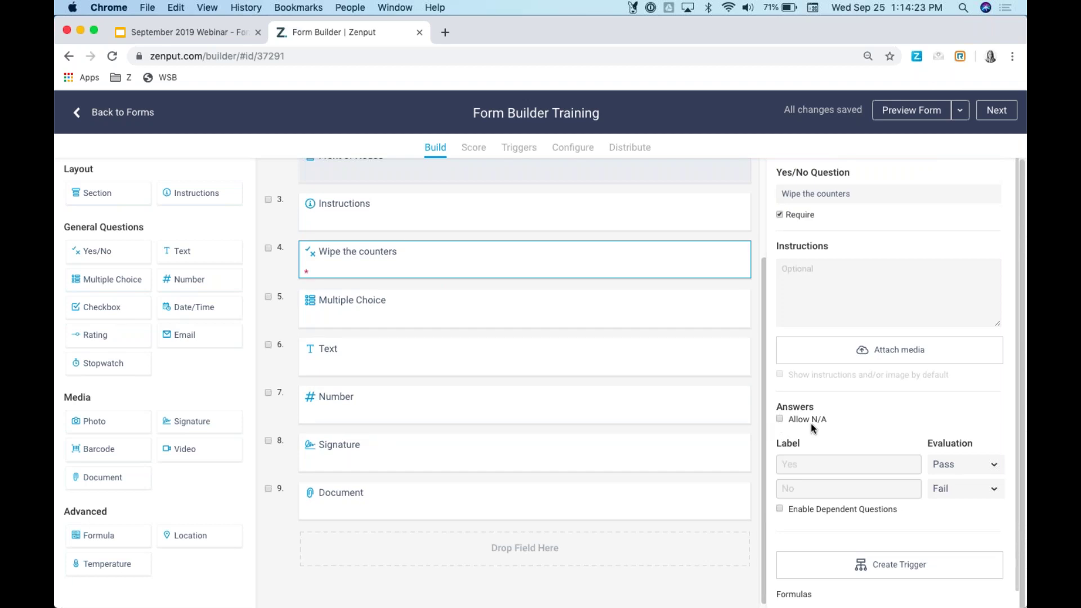
{"action": "left_click", "coordinate": [780, 421]}
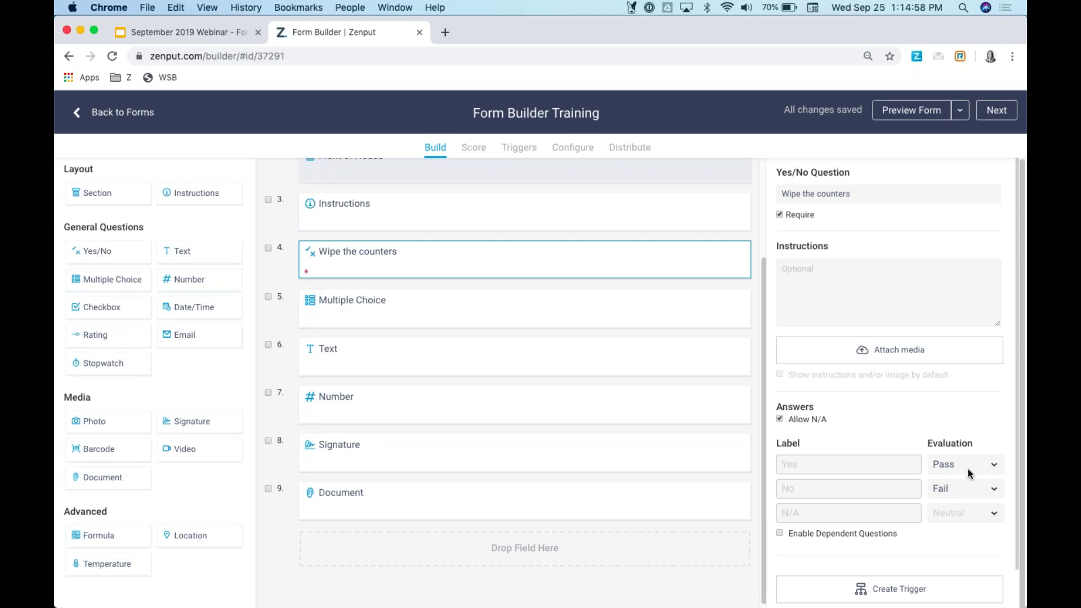
{"action": "left_click", "coordinate": [970, 471]}
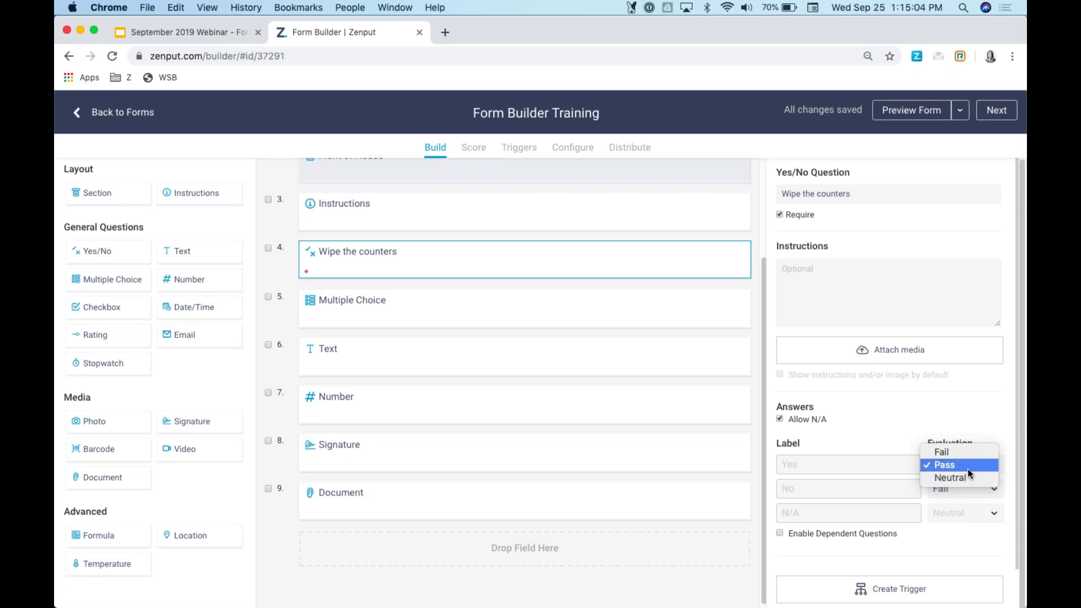
{"action": "left_click", "coordinate": [887, 440]}
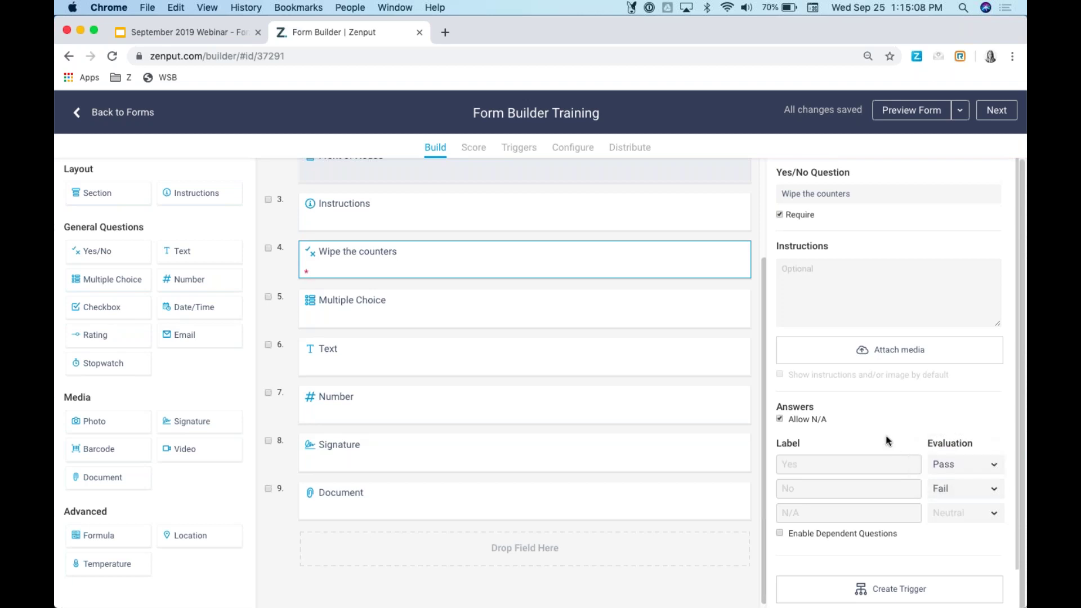
- Enable dependent questions for Wipe the counters, displayed when the answer evaluates to Fail
{"action": "left_click", "coordinate": [780, 535]}
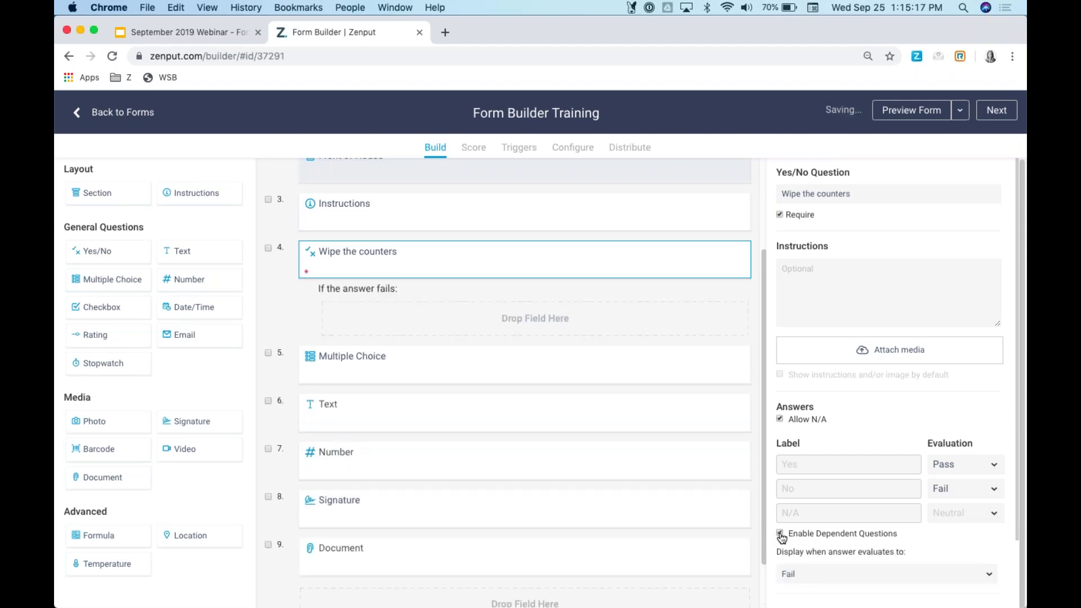
{"action": "scroll", "coordinate": [881, 538], "scroll_direction": "down", "scroll_amount": 1}
{"action": "scroll", "coordinate": [880, 538], "scroll_direction": "down", "scroll_amount": 1}
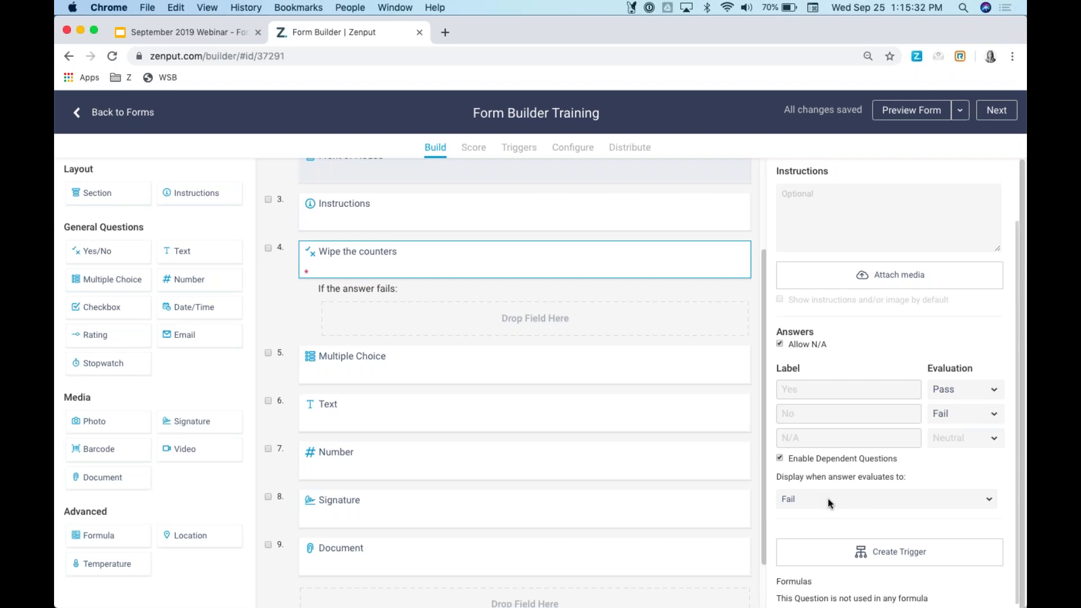
{"action": "left_click", "coordinate": [828, 503]}
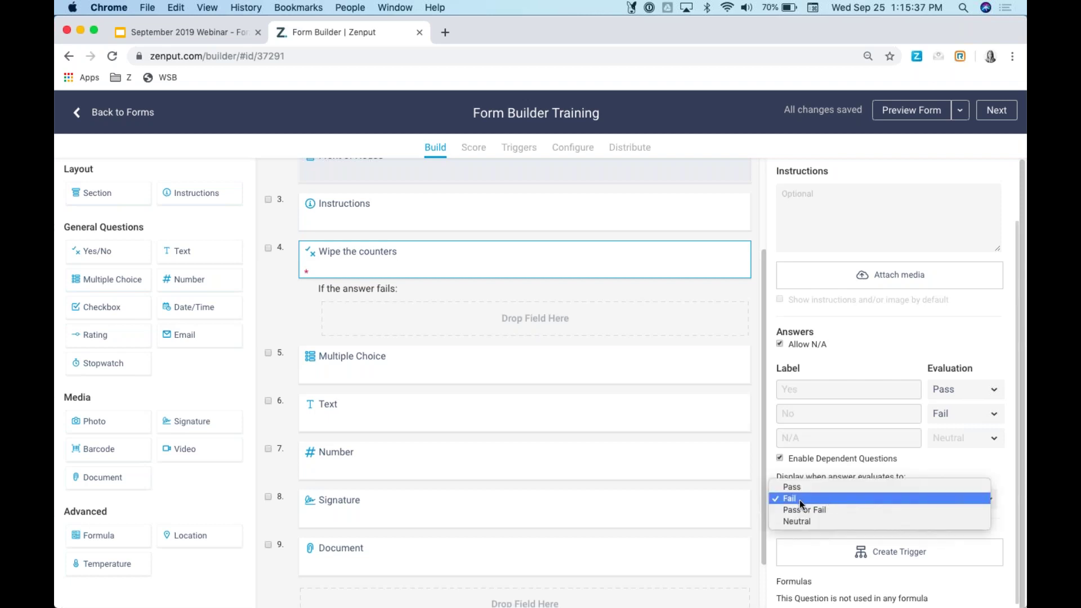
{"action": "left_click", "coordinate": [812, 495]}
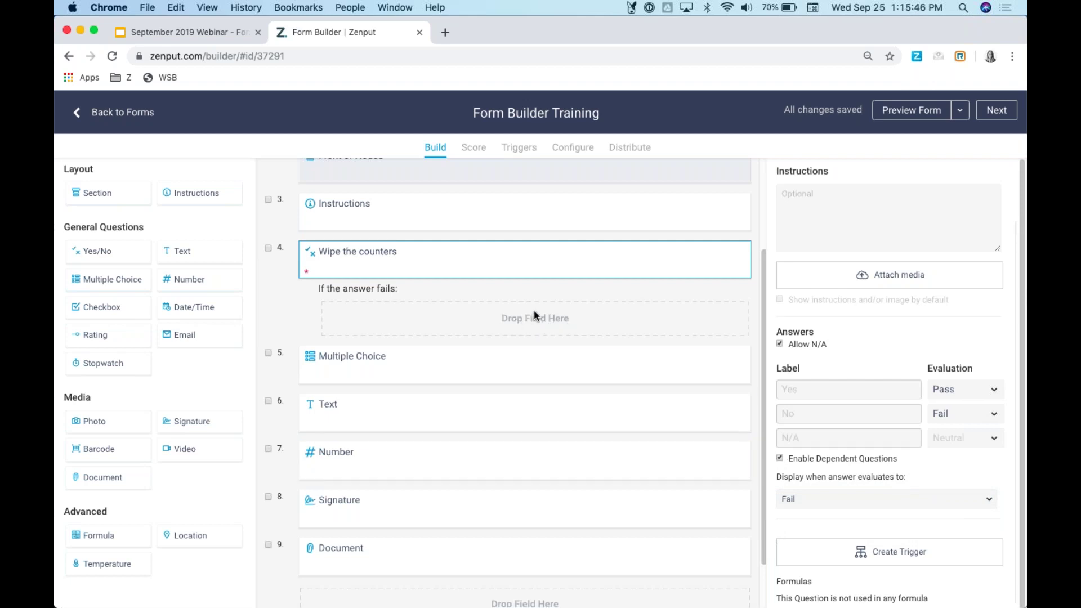
- Add a Photo field as the dependent question for a failed Wipe the counters answer and make it required
{"action": "left_click_drag", "start_coordinate": [107, 418], "coordinate": [339, 327]}
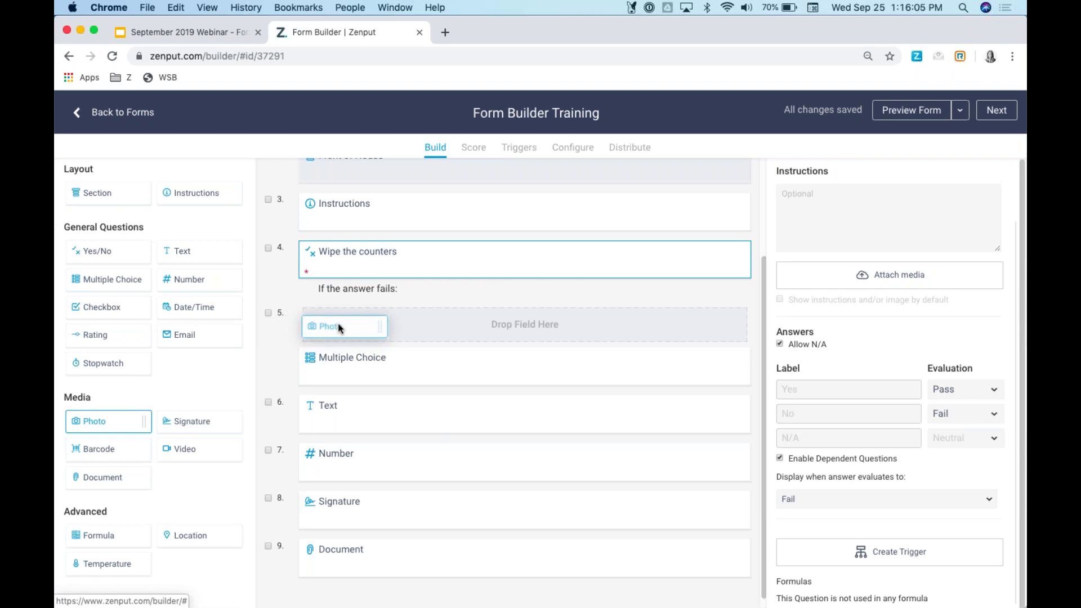
{"action": "left_click_drag", "start_coordinate": [340, 328], "coordinate": [469, 316]}
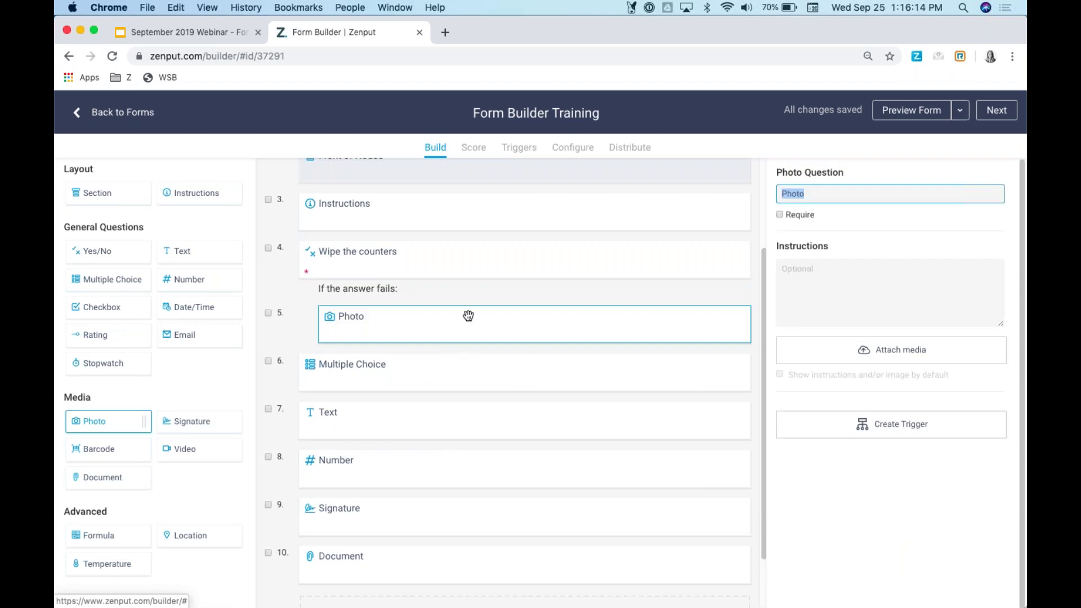
{"action": "left_click", "coordinate": [780, 216]}
{"action": "left_click", "coordinate": [780, 216]}
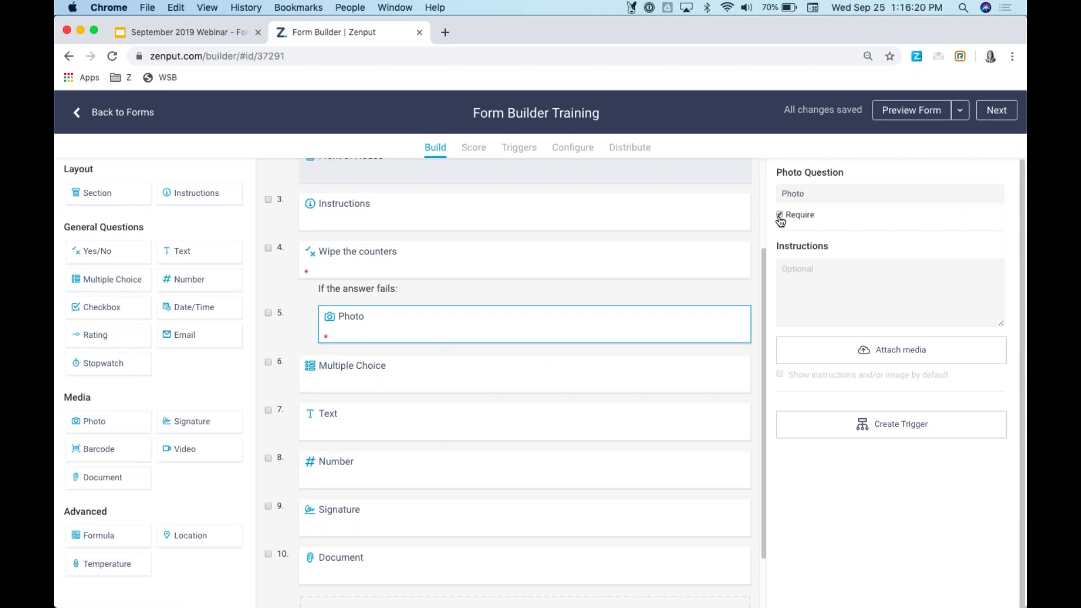
- Remove the Maybe answer from the Multiple Choice question and add Maybe back as a new answer
{"action": "left_click", "coordinate": [458, 367]}
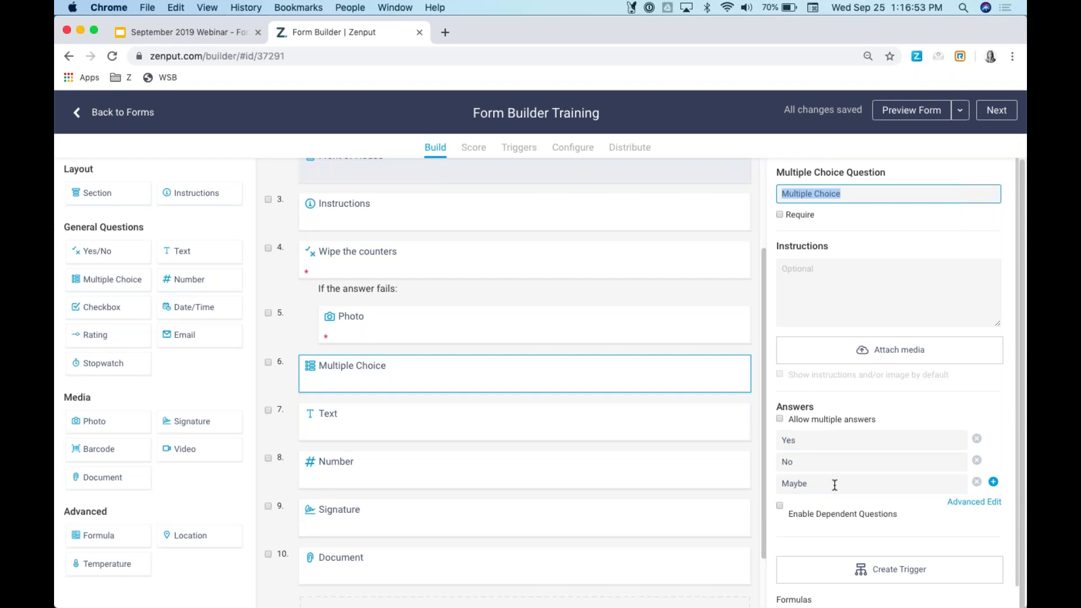
{"action": "left_click", "coordinate": [977, 484]}
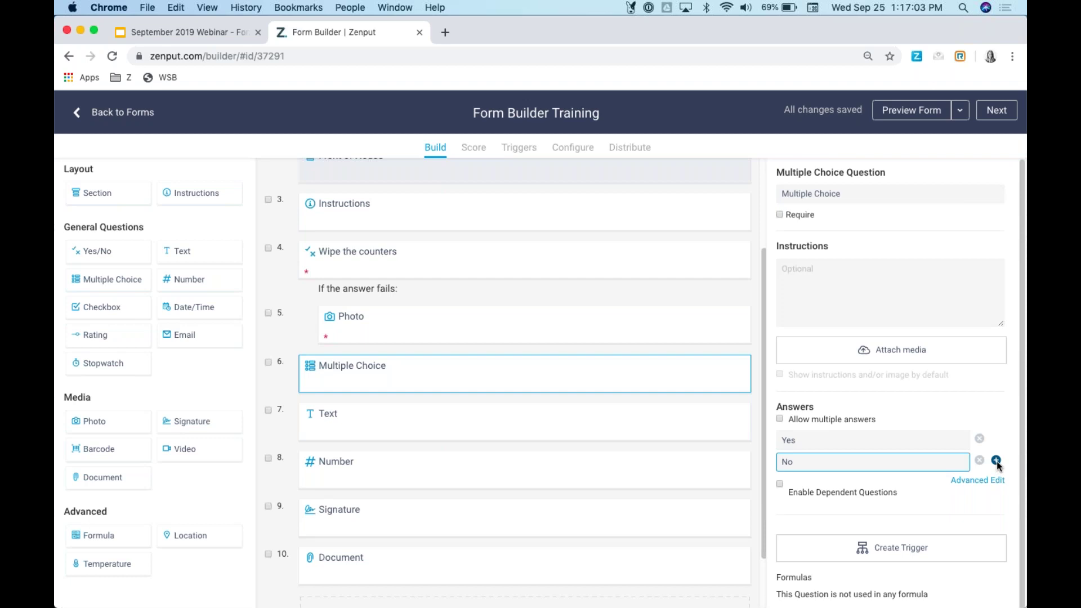
{"action": "left_click", "coordinate": [996, 460]}
{"action": "type", "text": "Maybe"}
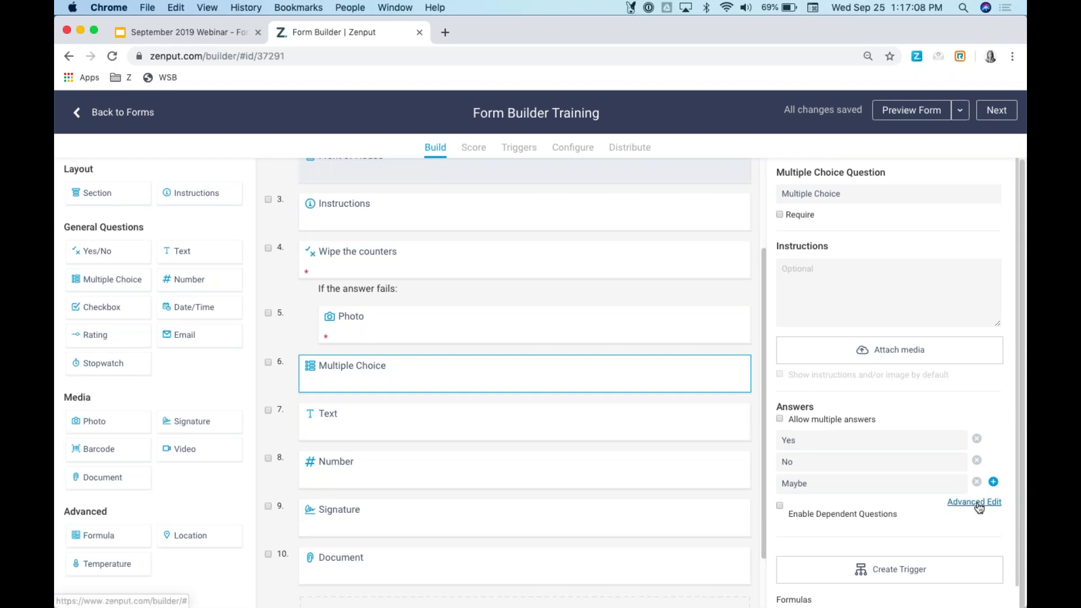
- Replace all of the Multiple Choice question's answers with Sample, Sample 2 and Sample 3 using Advanced Edit, and save them
{"action": "left_click", "coordinate": [979, 506]}
{"action": "left_click_drag", "start_coordinate": [411, 263], "coordinate": [379, 232]}
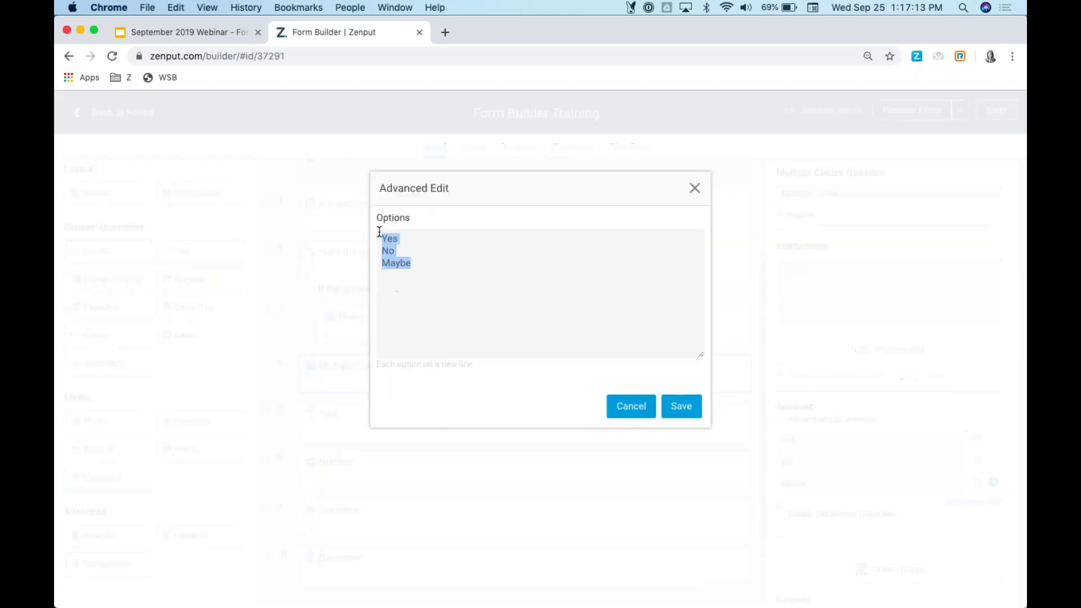
{"action": "key", "text": "BackSpace"}
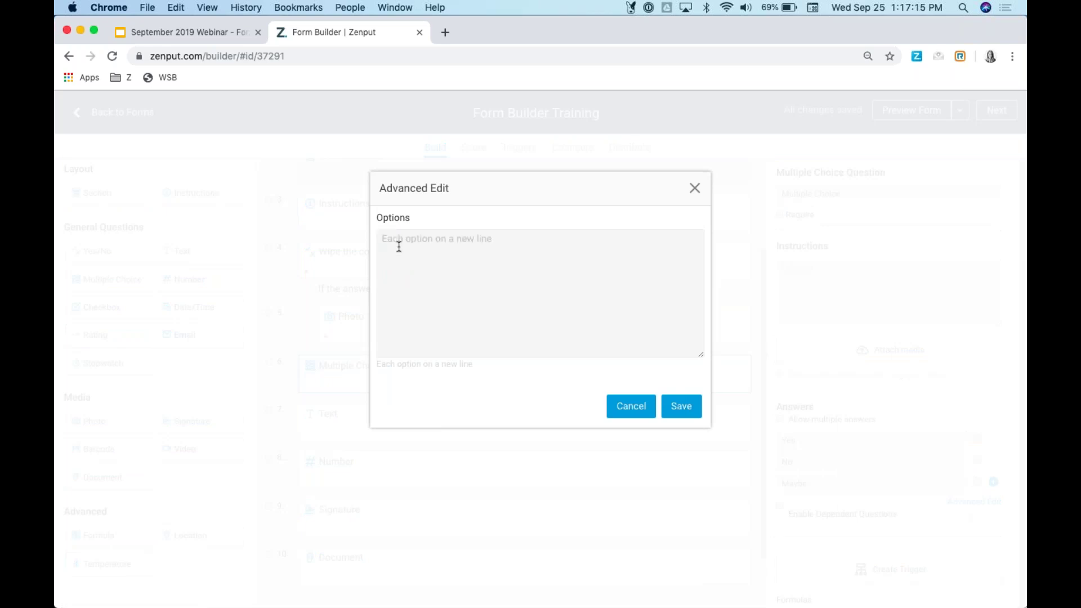
{"action": "type", "text": "Sample"}
{"action": "key", "text": "Return"}
{"action": "type", "text": "Sample 2"}
{"action": "key", "text": "Return"}
{"action": "type", "text": "SAmple"}
{"action": "key", "text": "BackSpace"}
{"action": "key", "text": "BackSpace"}
{"action": "key", "text": "BackSpace"}
{"action": "key", "text": "BackSpace"}
{"action": "key", "text": "BackSpace"}
{"action": "type", "text": "amp"}
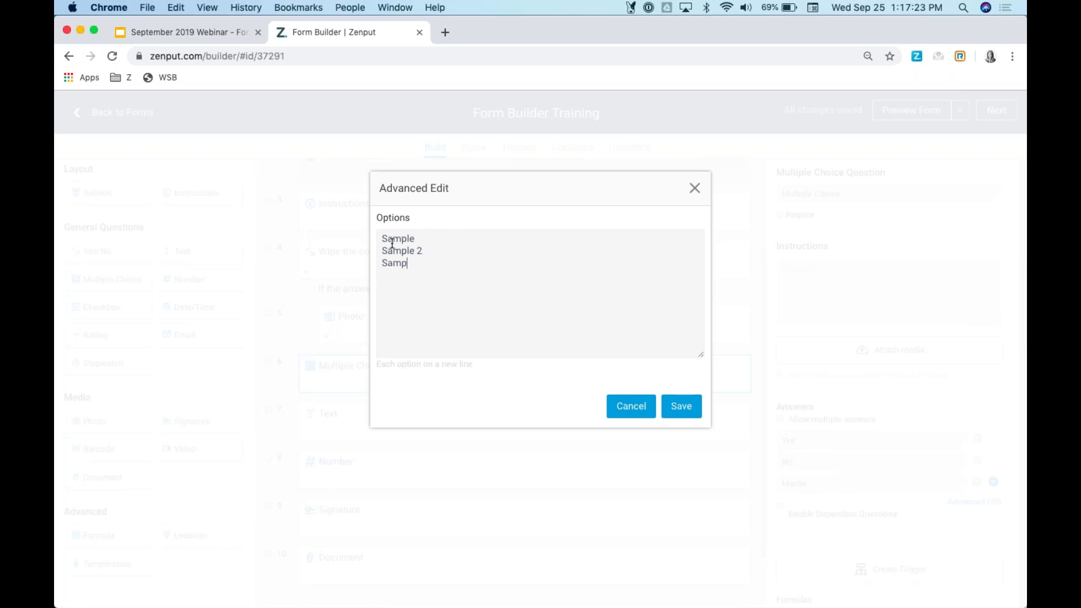
{"action": "type", "text": "le 3"}
{"action": "left_click", "coordinate": [695, 402]}
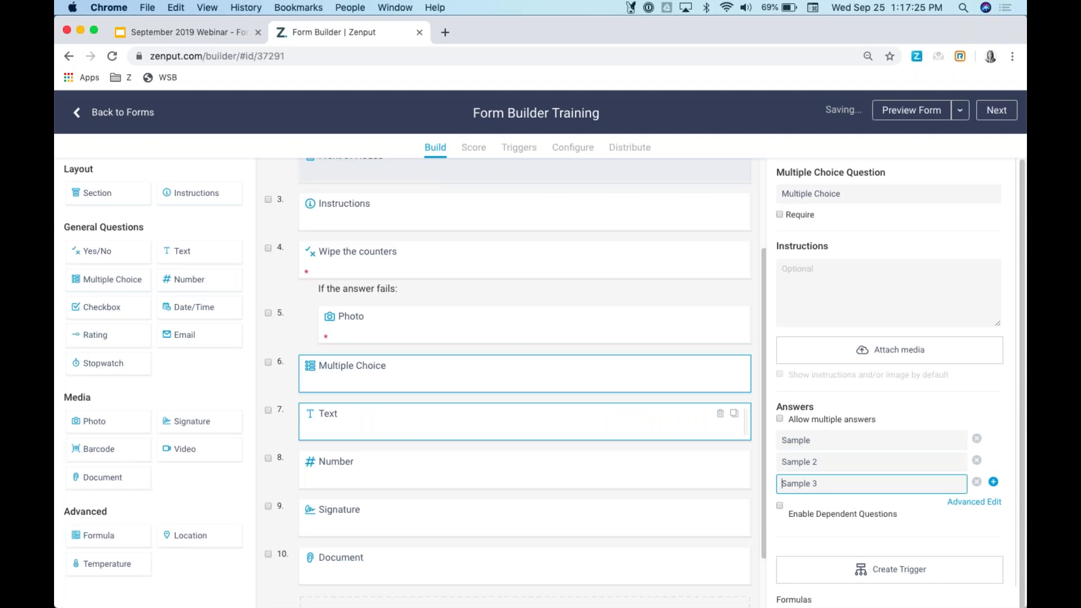
- Enable dependent questions for the Multiple Choice question, shown when the answer is Sample
{"action": "scroll", "coordinate": [832, 443], "scroll_direction": "down", "scroll_amount": 1}
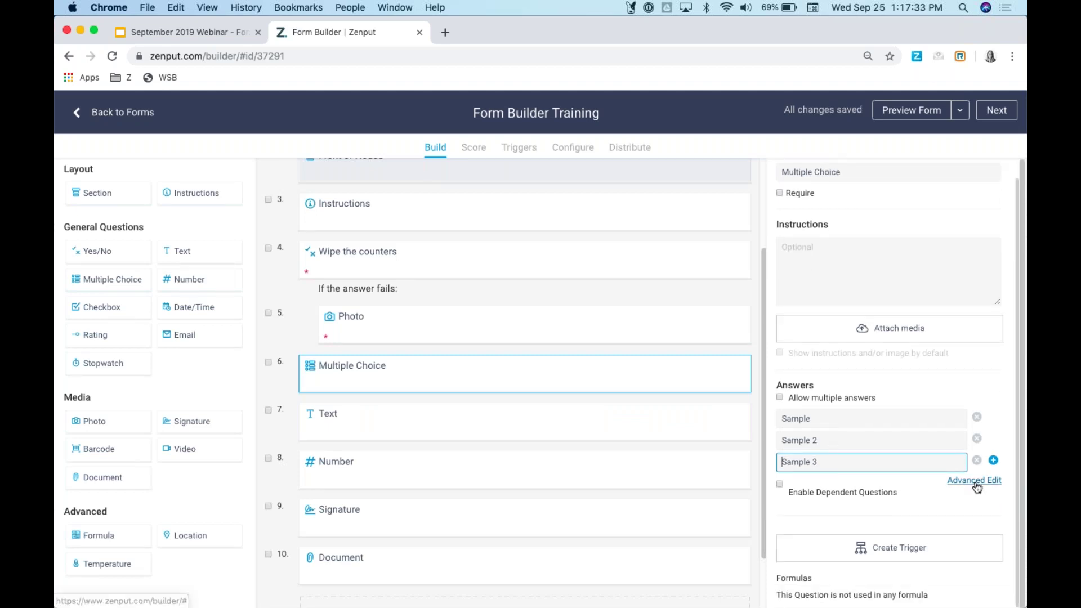
{"action": "left_click", "coordinate": [780, 486]}
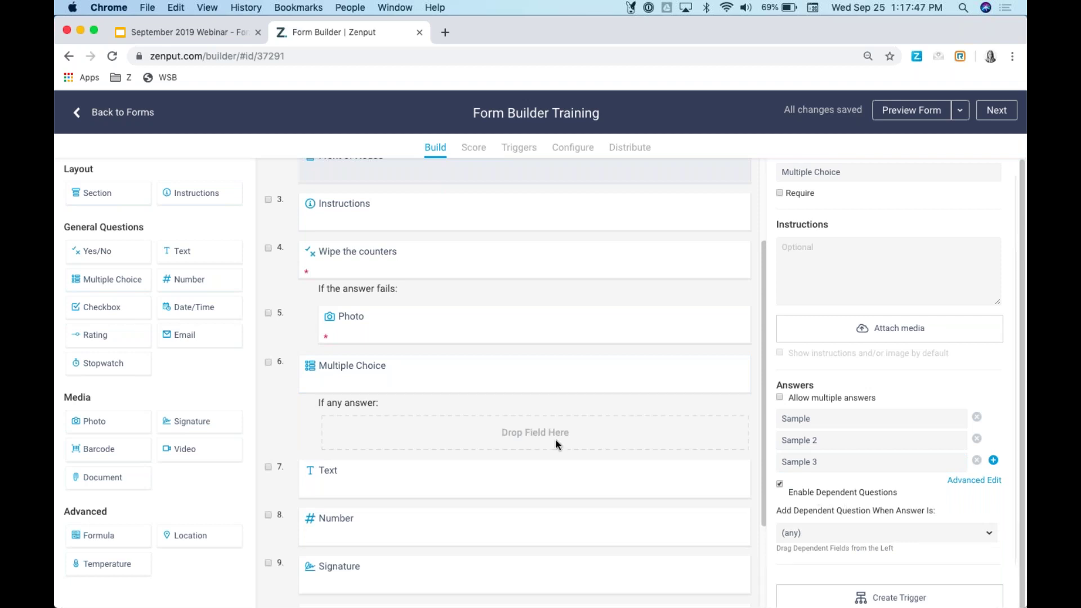
{"action": "left_click", "coordinate": [846, 532]}
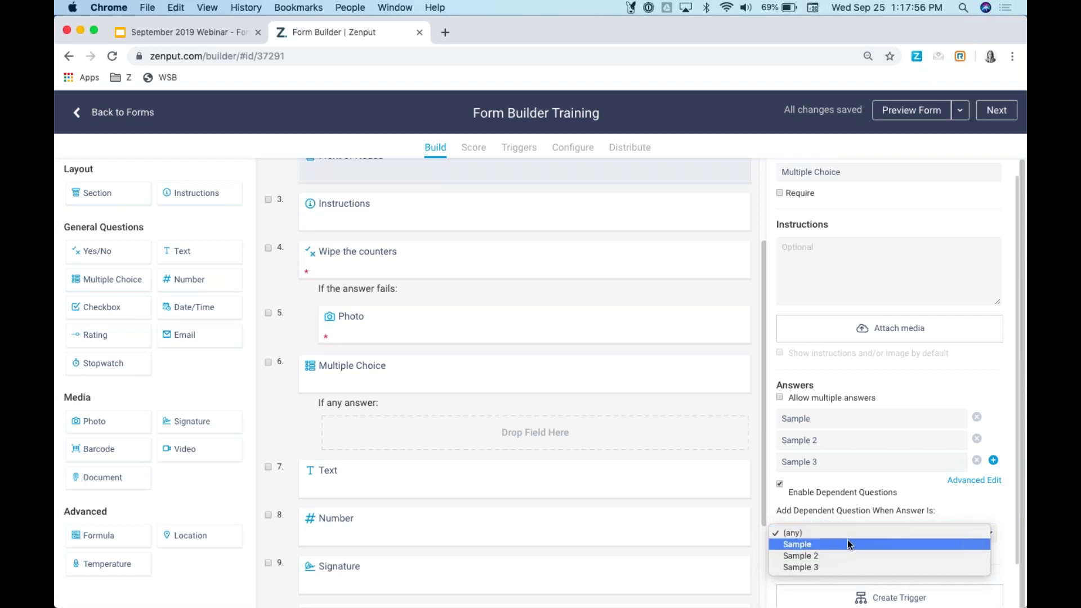
{"action": "left_click", "coordinate": [850, 545]}
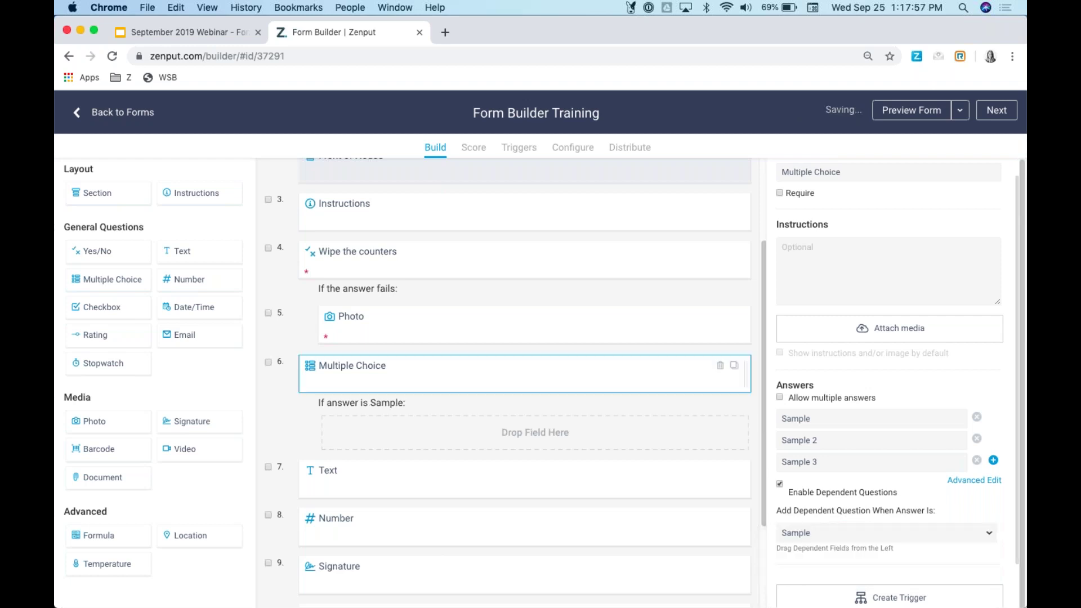
- Add a Text field as the dependent question for the Sample answer and title it Explain why
{"action": "left_click_drag", "start_coordinate": [182, 251], "coordinate": [405, 434]}
{"action": "type", "text": "Explain why"}
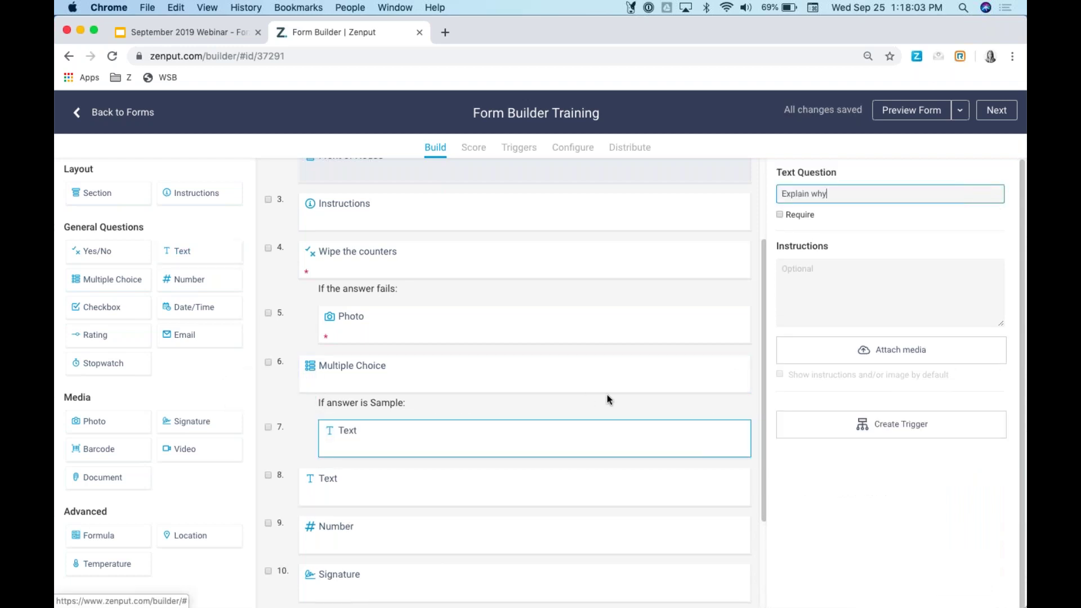
{"action": "left_click", "coordinate": [879, 468]}
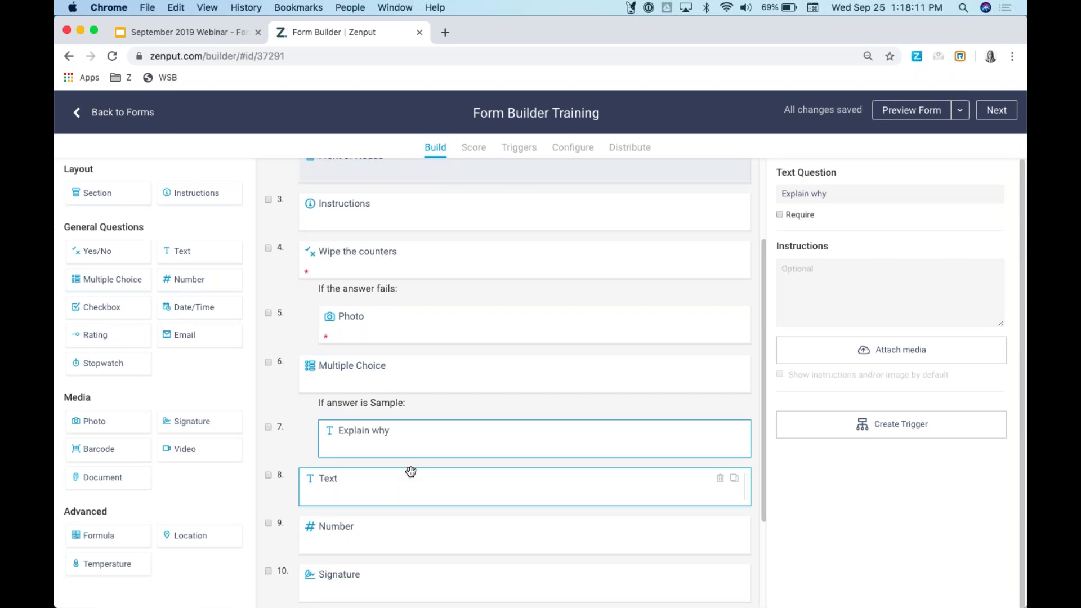
- Review the settings of the standalone Text, Number, Signature and Document questions one after another
{"action": "scroll", "coordinate": [411, 472], "scroll_direction": "down", "scroll_amount": 3}
{"action": "left_click", "coordinate": [359, 369]}
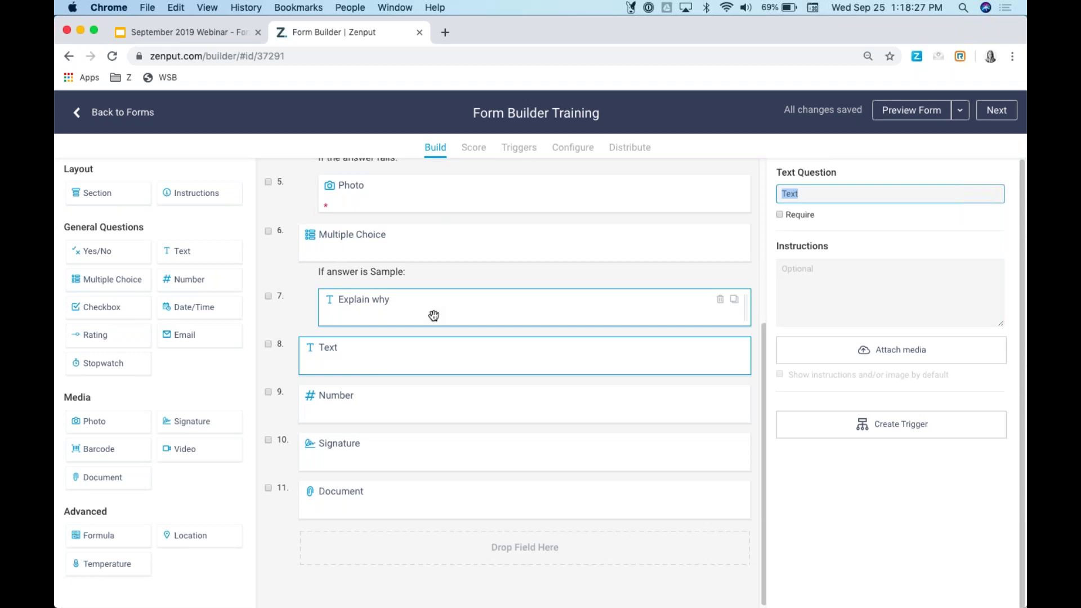
{"action": "left_click", "coordinate": [402, 404]}
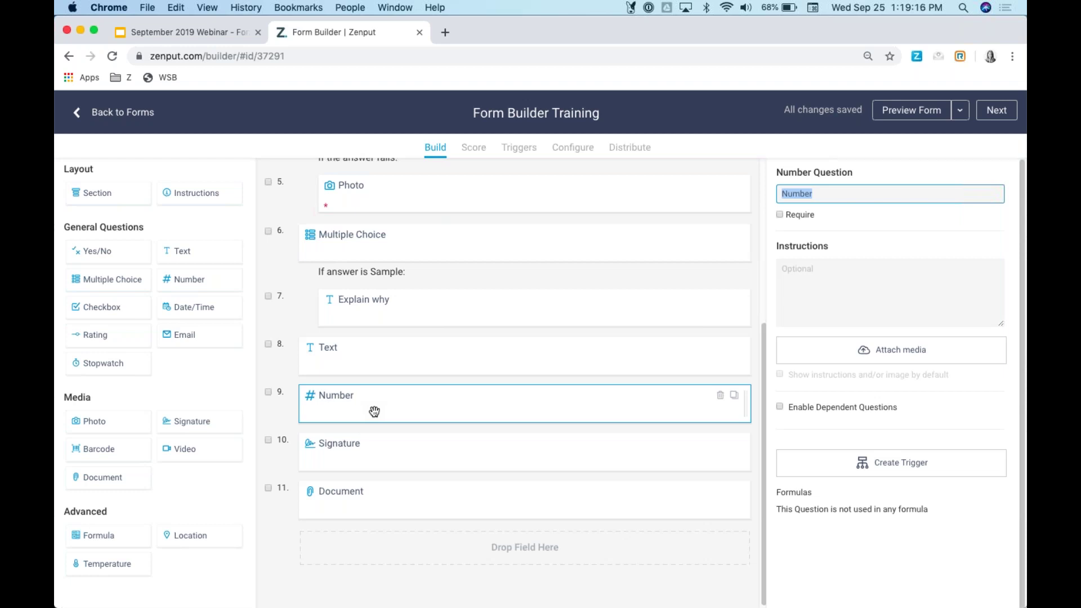
{"action": "left_click", "coordinate": [361, 459]}
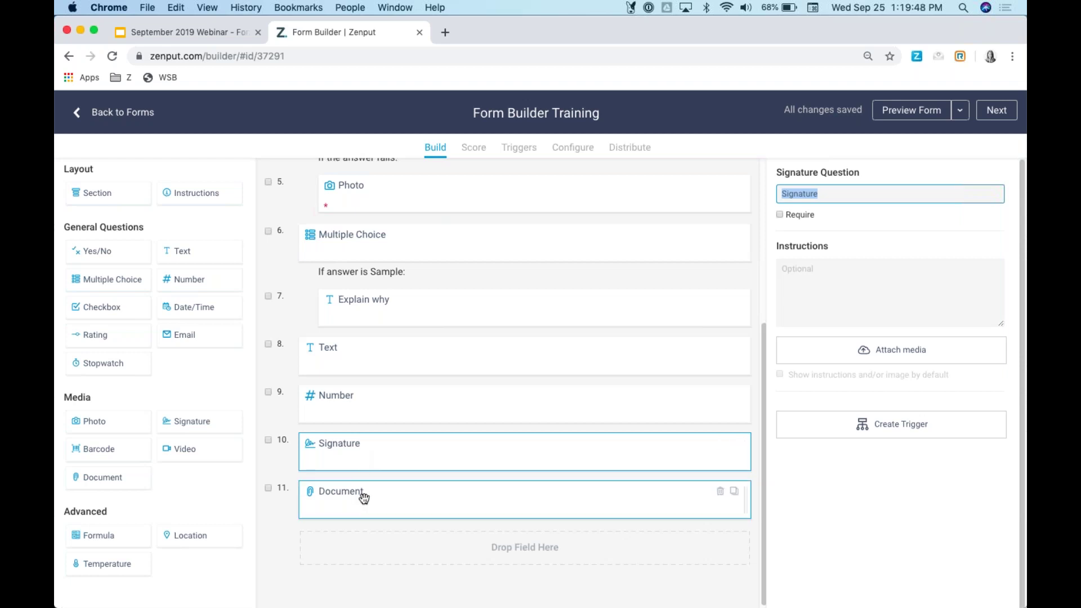
{"action": "left_click", "coordinate": [394, 507]}
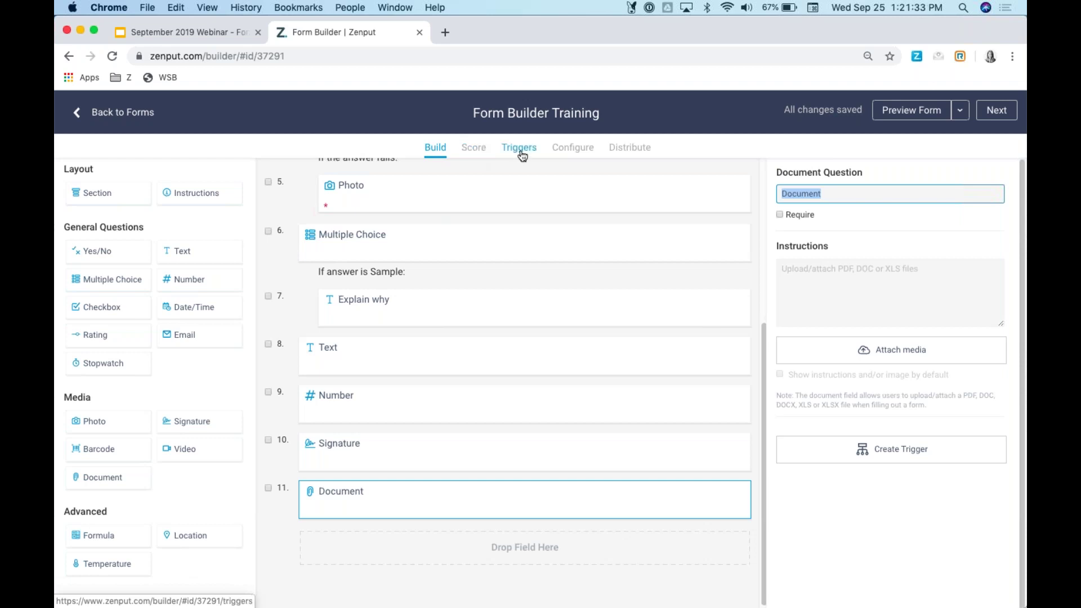
- In the form's triggers, send all form submissions to the Form Submitter and also to the District Manager role
{"action": "left_click", "coordinate": [521, 155]}
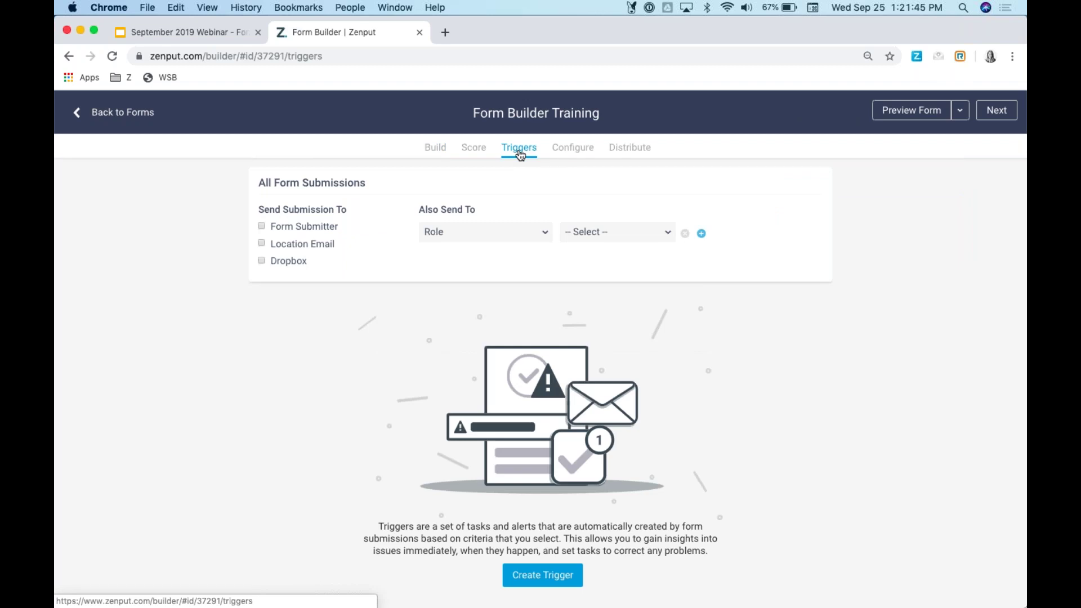
{"action": "left_click", "coordinate": [262, 228]}
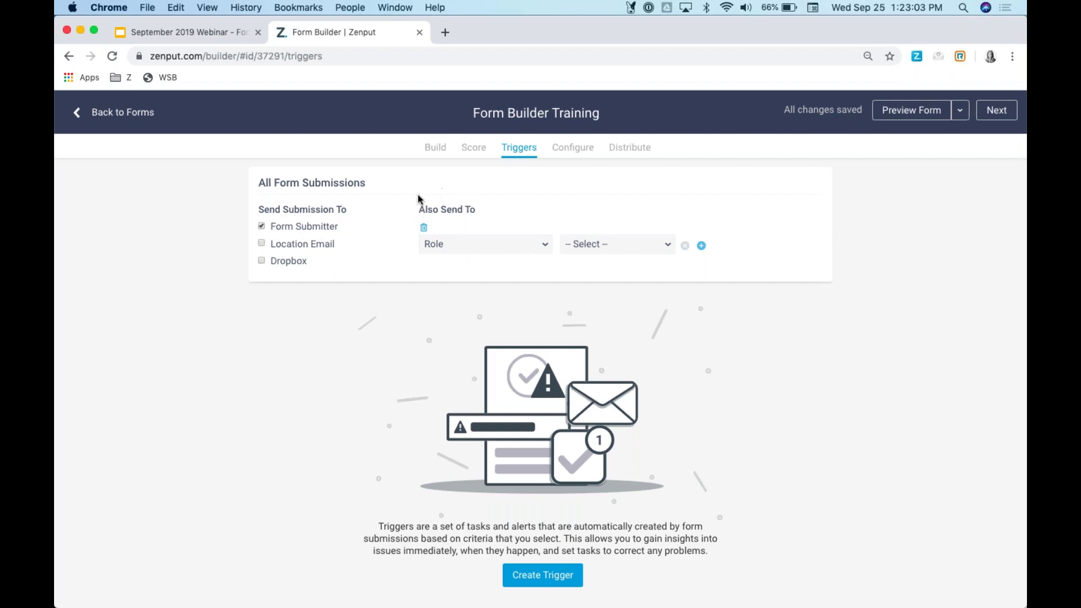
{"action": "left_click", "coordinate": [505, 245]}
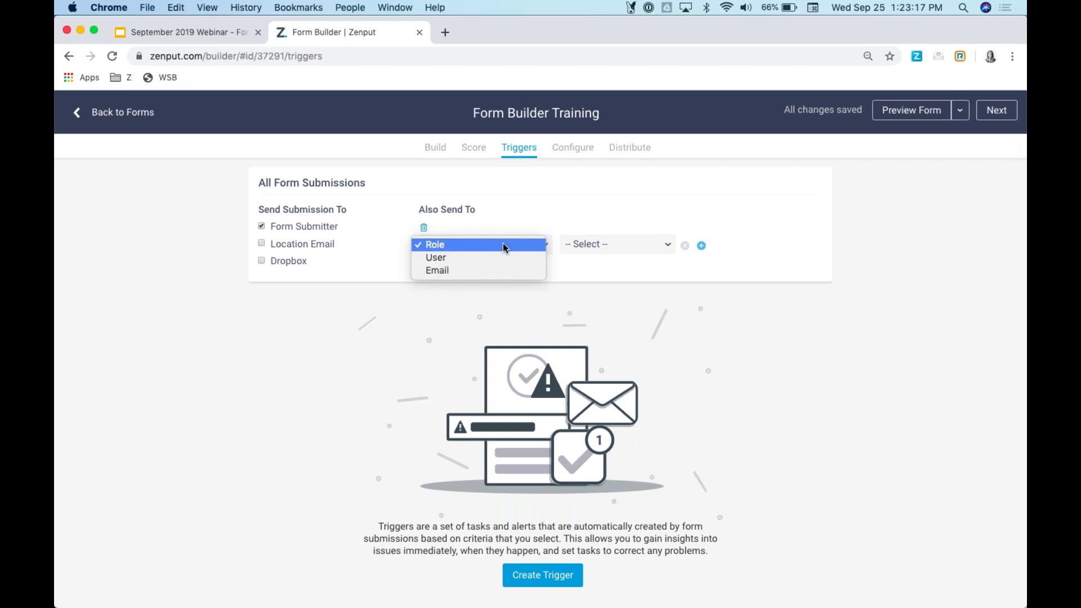
{"action": "left_click", "coordinate": [490, 245]}
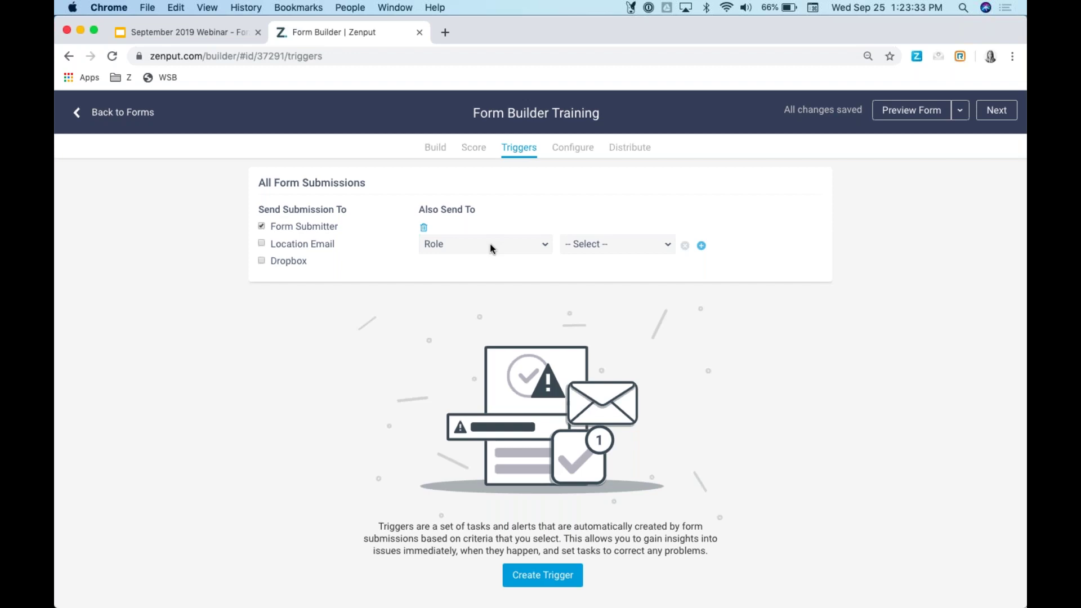
{"action": "left_click", "coordinate": [600, 246]}
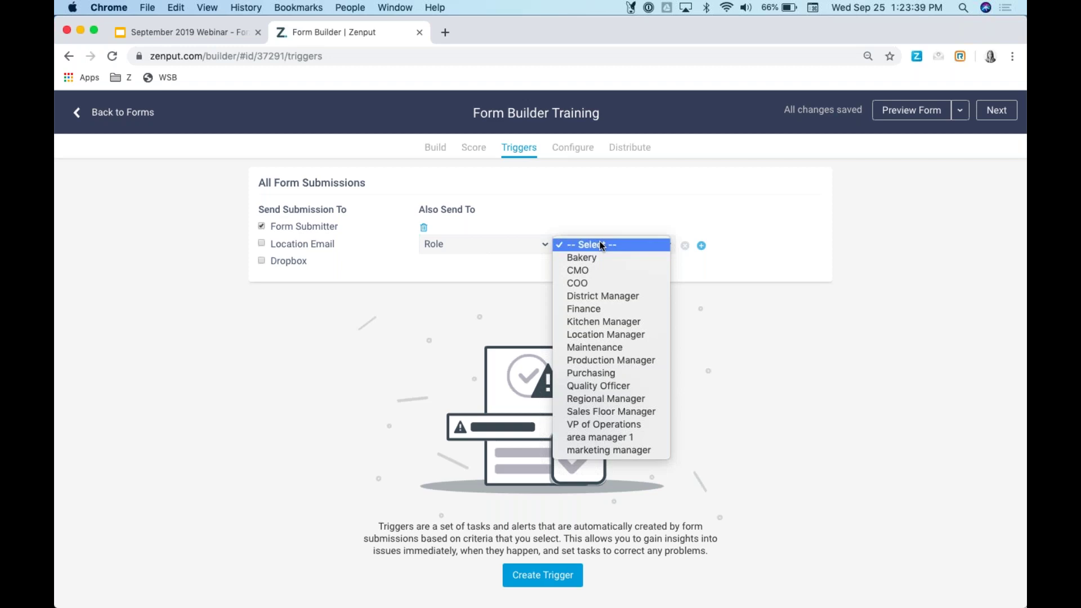
{"action": "left_click", "coordinate": [597, 297]}
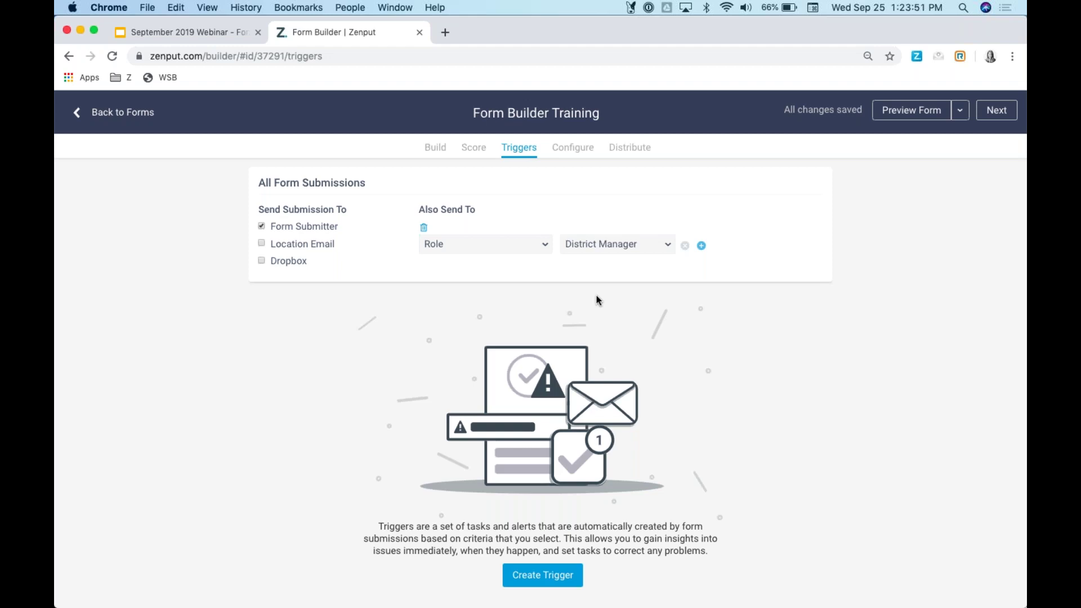
- Add a second additional recipient of type User for all form submissions and pick a user from the name suggestions
{"action": "left_click", "coordinate": [701, 246]}
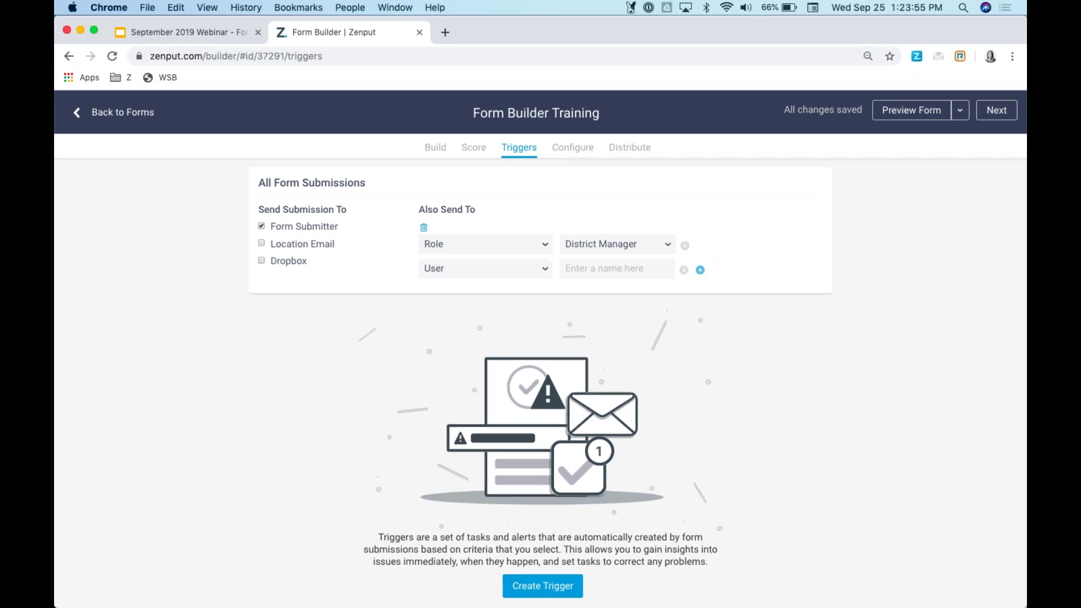
{"action": "left_click", "coordinate": [487, 273]}
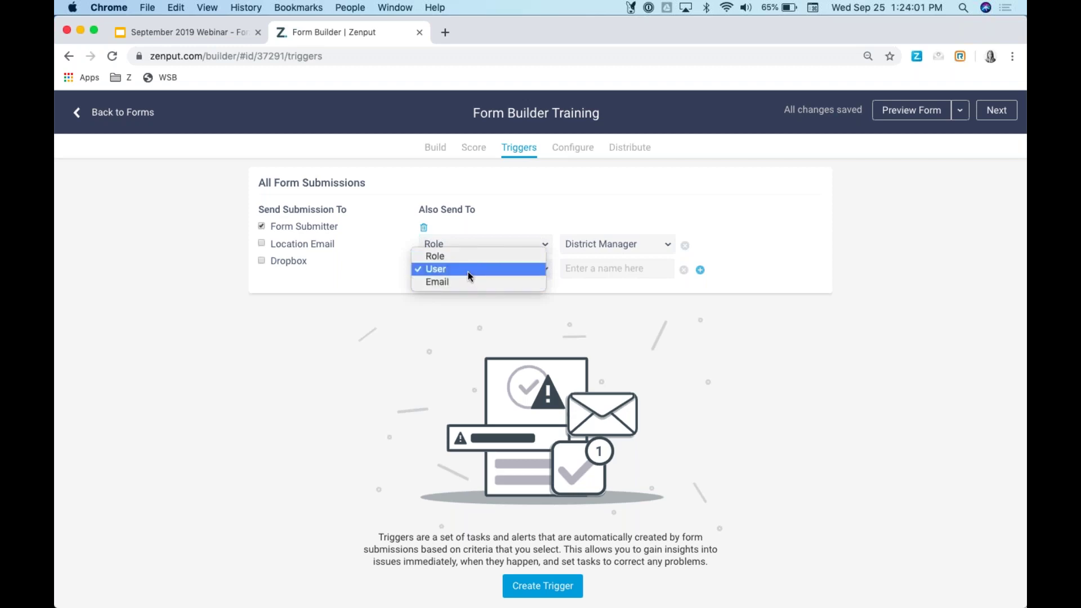
{"action": "left_click", "coordinate": [468, 272]}
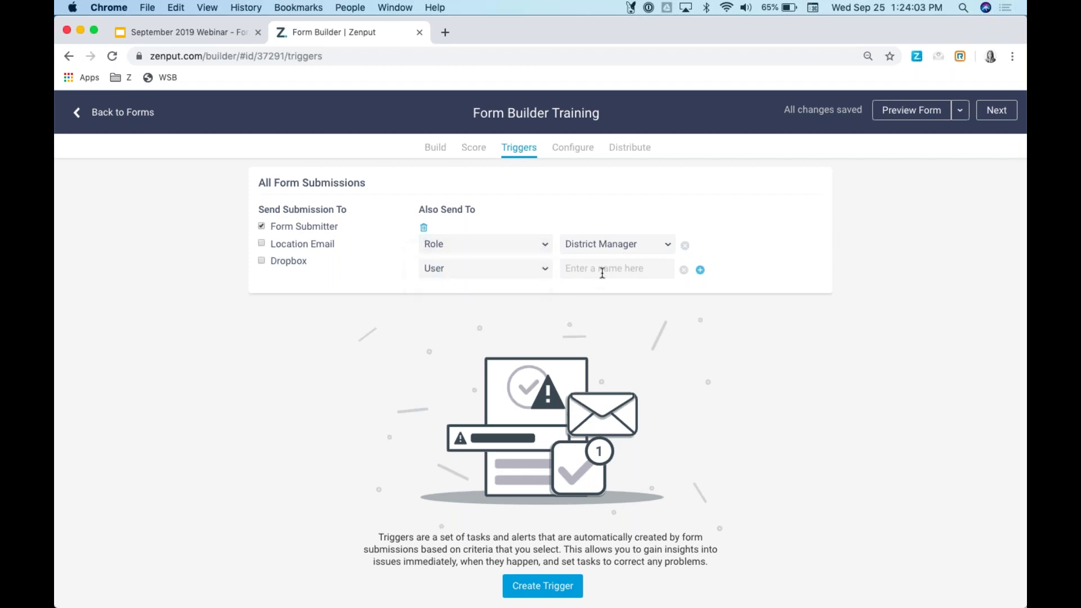
{"action": "left_click", "coordinate": [605, 271]}
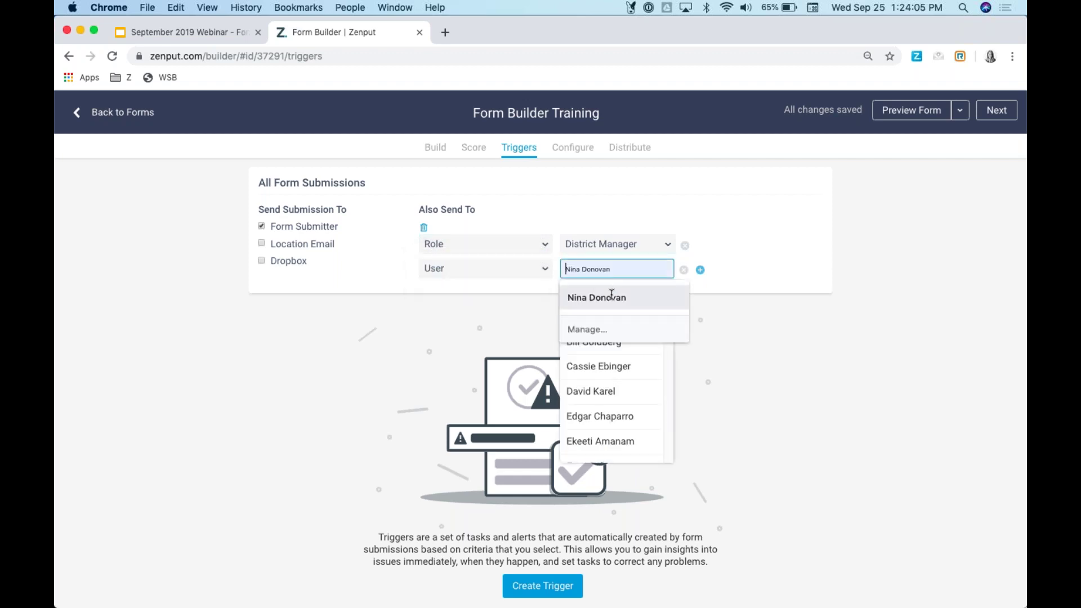
{"action": "left_click", "coordinate": [607, 398]}
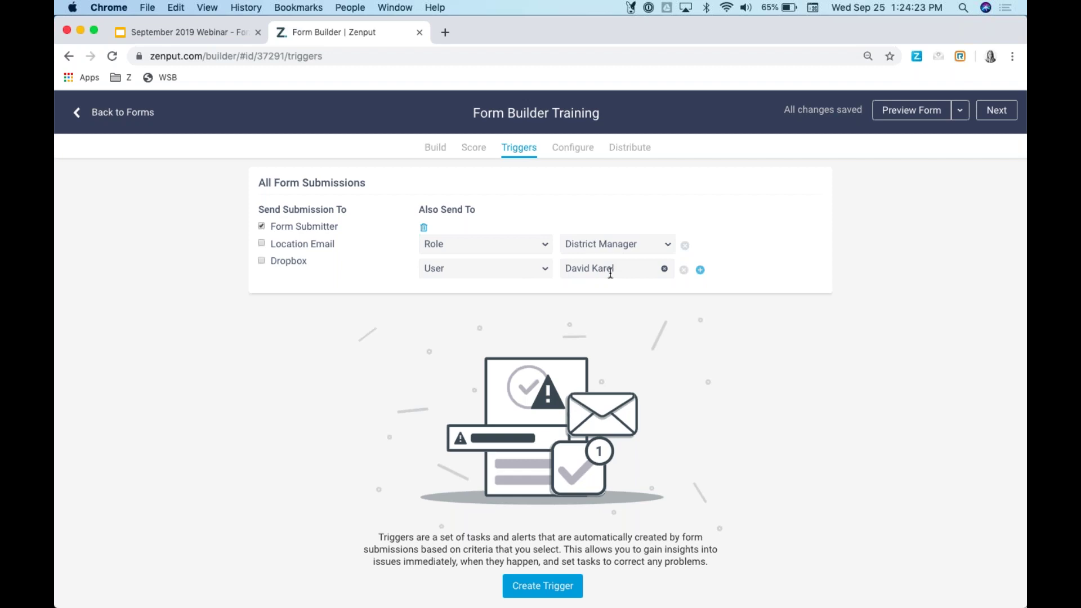
- Add a third additional recipient for all form submissions and set its type to Email, leaving the address blank
{"action": "left_click", "coordinate": [701, 271]}
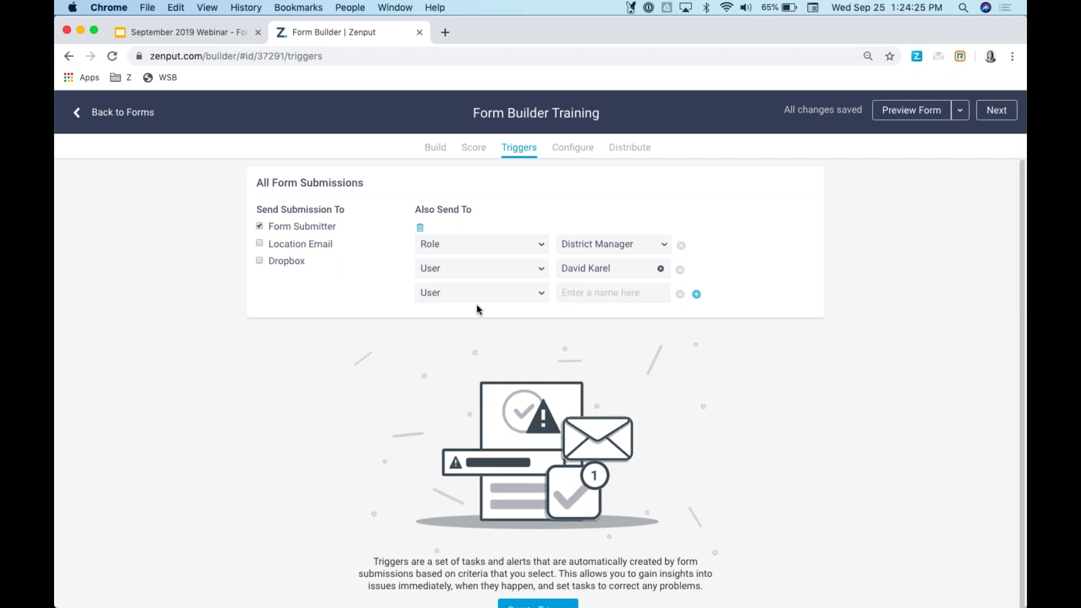
{"action": "left_click", "coordinate": [474, 295]}
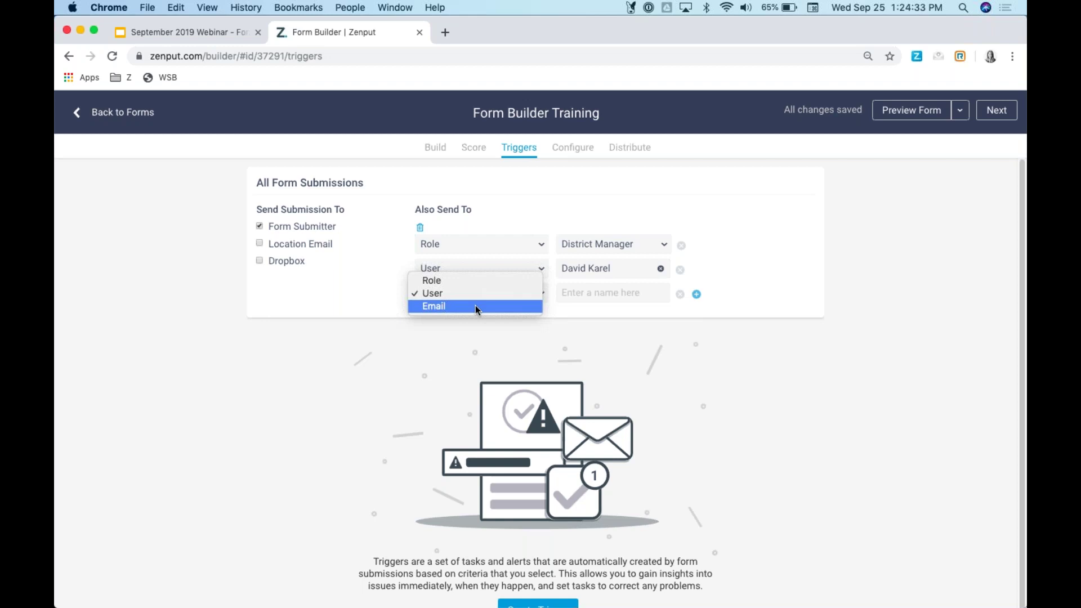
{"action": "left_click", "coordinate": [485, 307]}
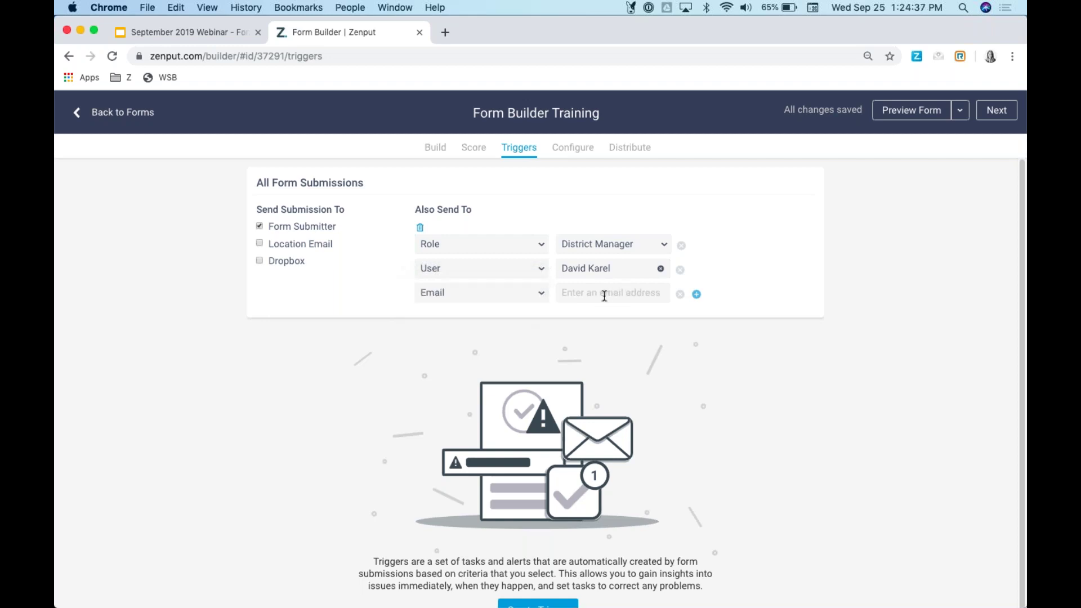
{"action": "scroll", "coordinate": [742, 381], "scroll_direction": "down", "scroll_amount": 1}
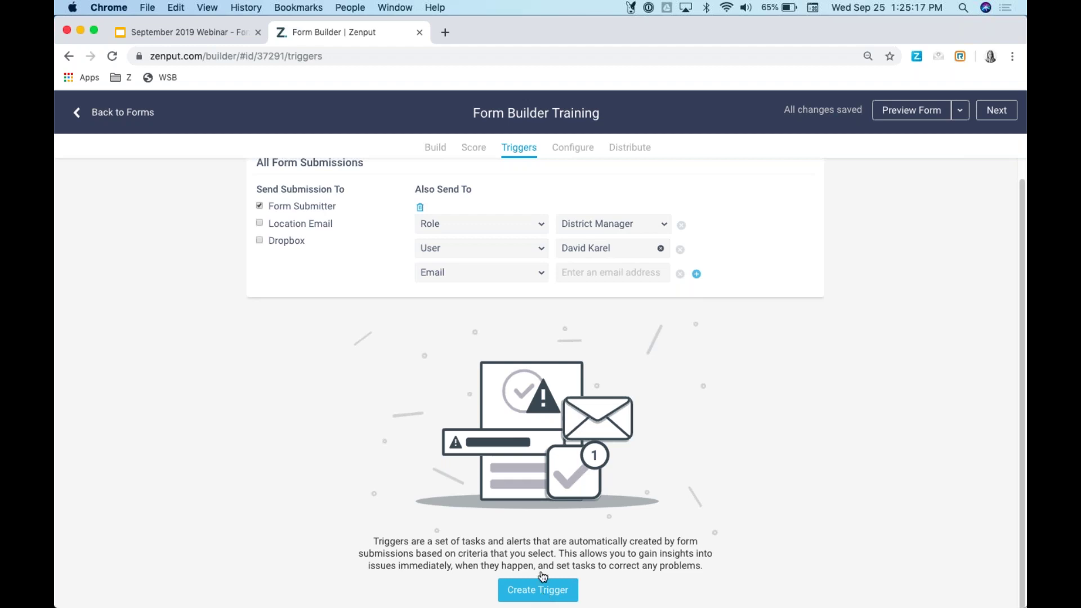
- Review the form's permission and mobile configuration options, and share the form with the Bakery role in its distribution access
{"action": "left_click", "coordinate": [574, 148]}
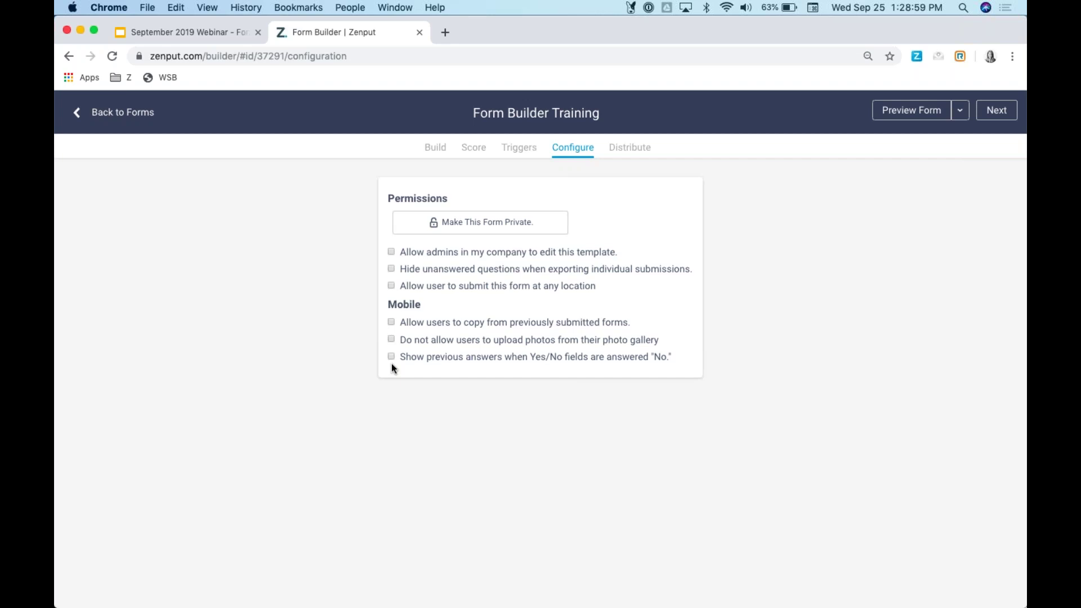
{"action": "left_click", "coordinate": [632, 155]}
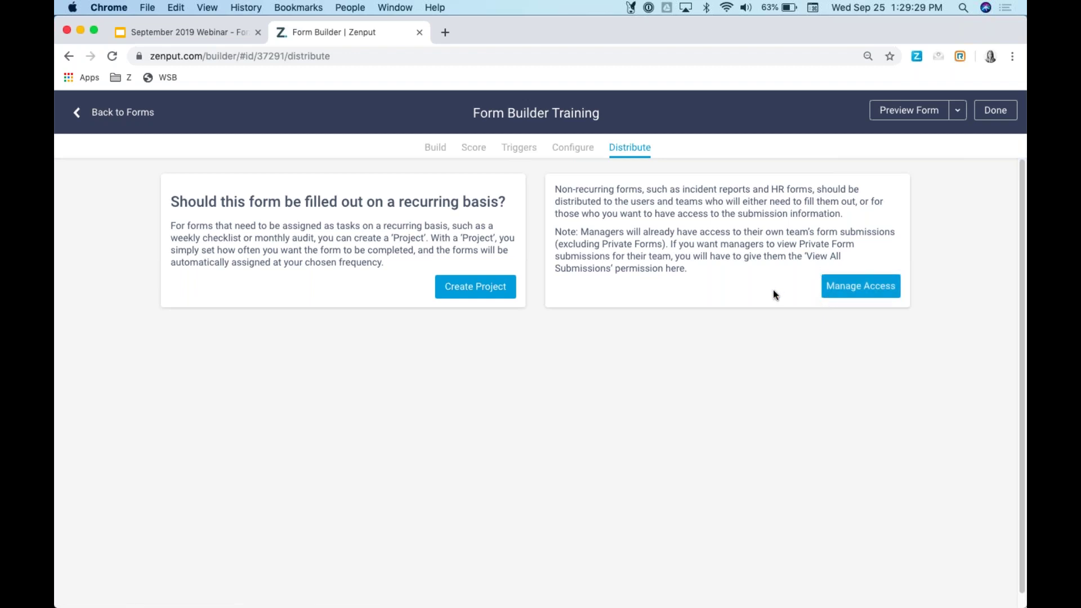
{"action": "left_click", "coordinate": [839, 291]}
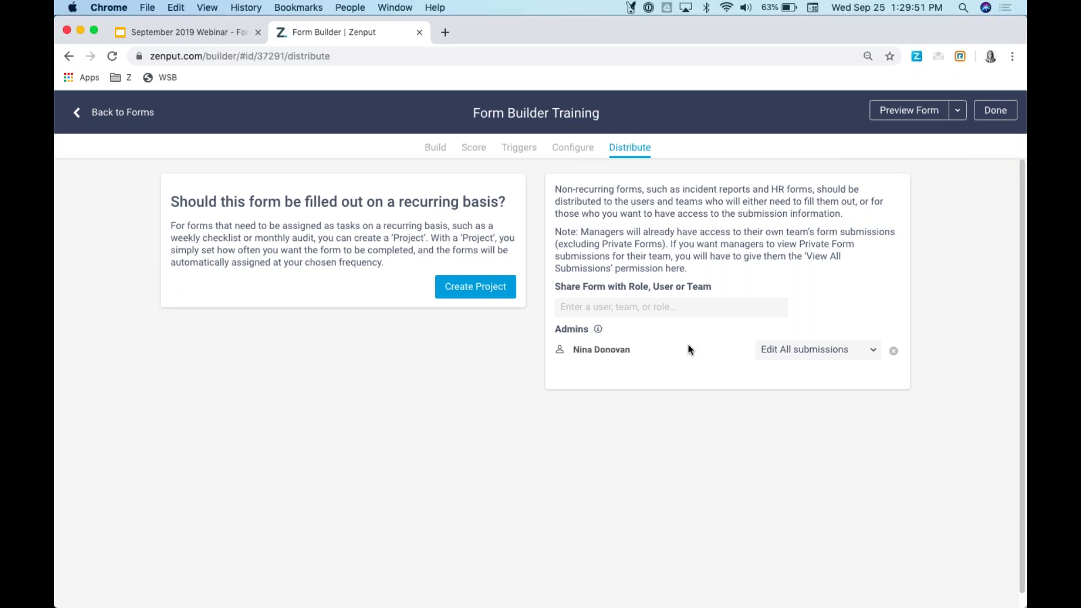
{"action": "left_click", "coordinate": [668, 307]}
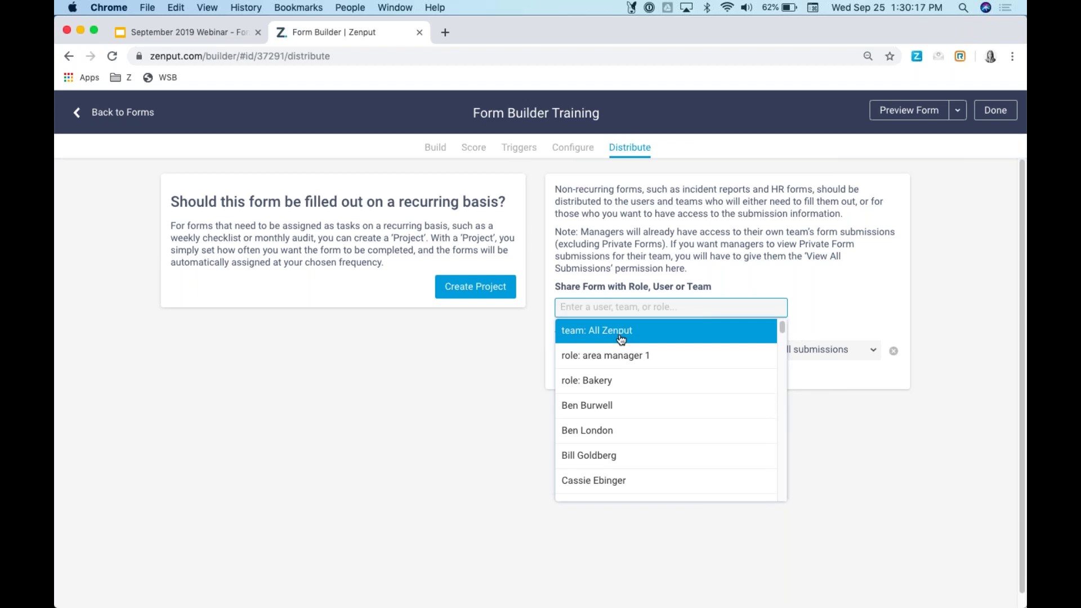
{"action": "left_click", "coordinate": [870, 282]}
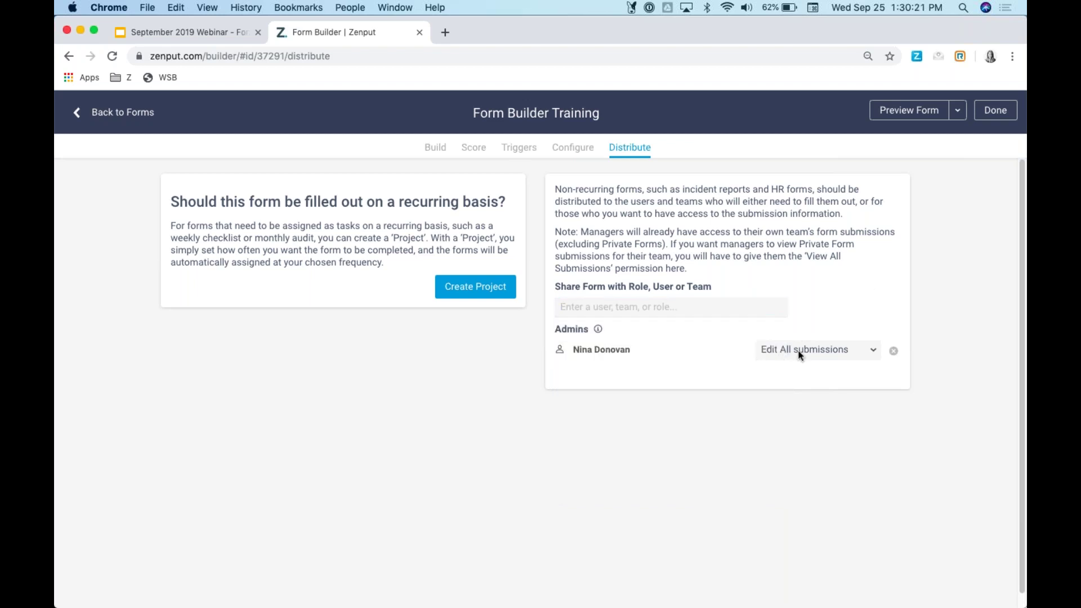
{"action": "left_click", "coordinate": [686, 309]}
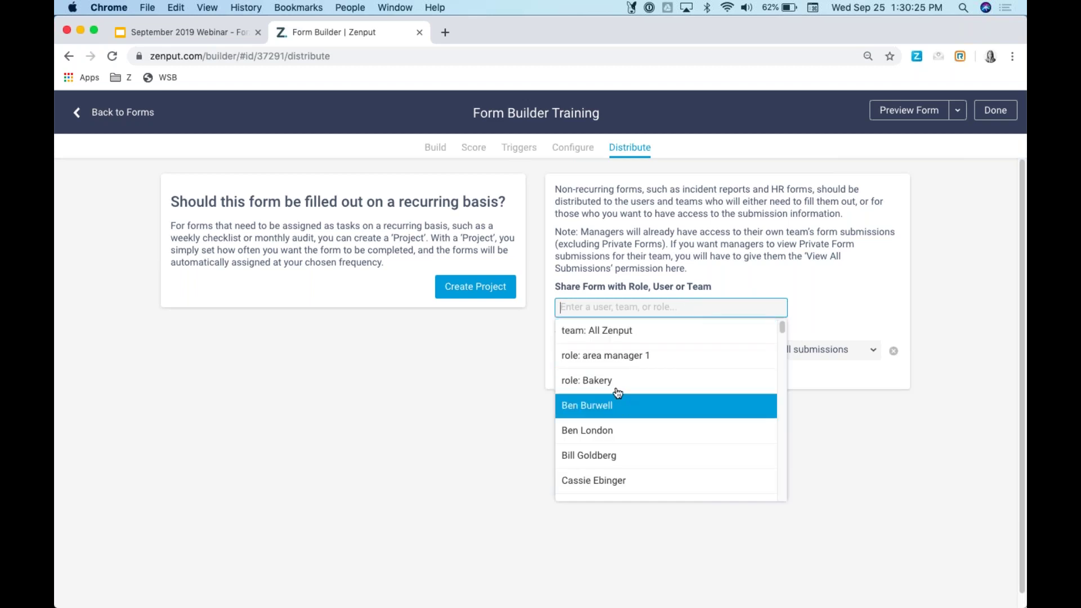
{"action": "left_click", "coordinate": [618, 393]}
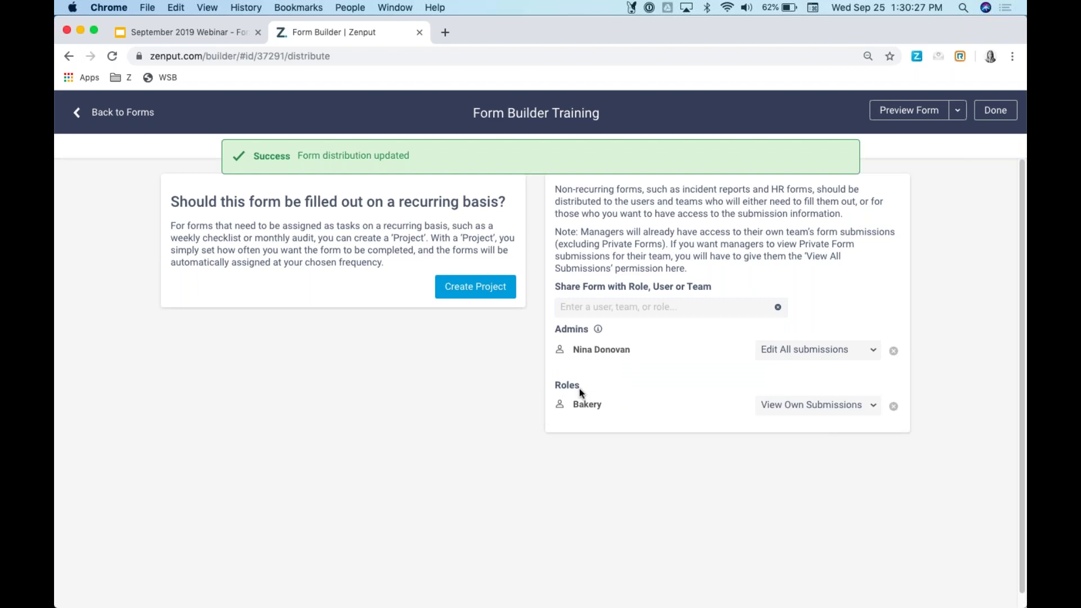
- Examine the submission permission levels offered for the form's admin user and for the Bakery role
{"action": "left_click", "coordinate": [851, 351]}
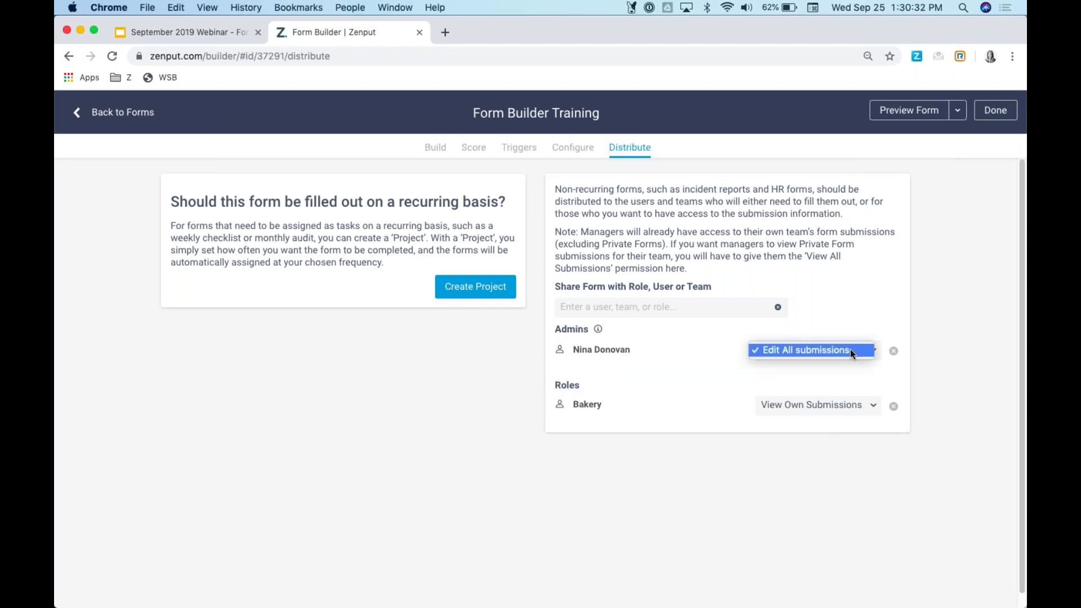
{"action": "left_click", "coordinate": [806, 372]}
{"action": "left_click", "coordinate": [827, 403]}
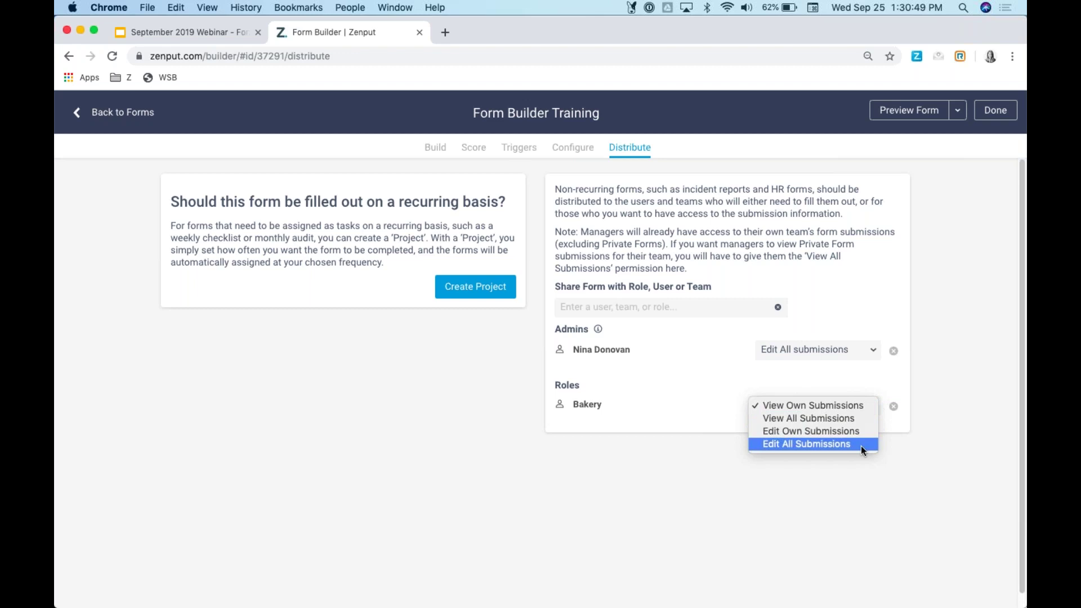
{"action": "left_click", "coordinate": [879, 381]}
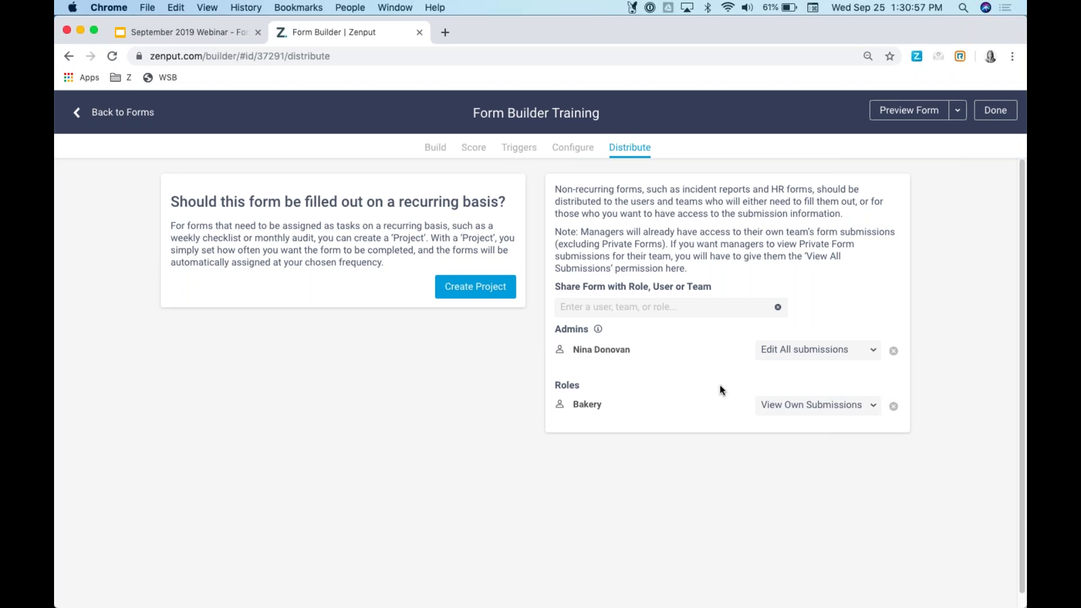
- Preview the form and review its questions, including the answer choices of the Multiple Choice question
{"action": "left_click", "coordinate": [901, 112]}
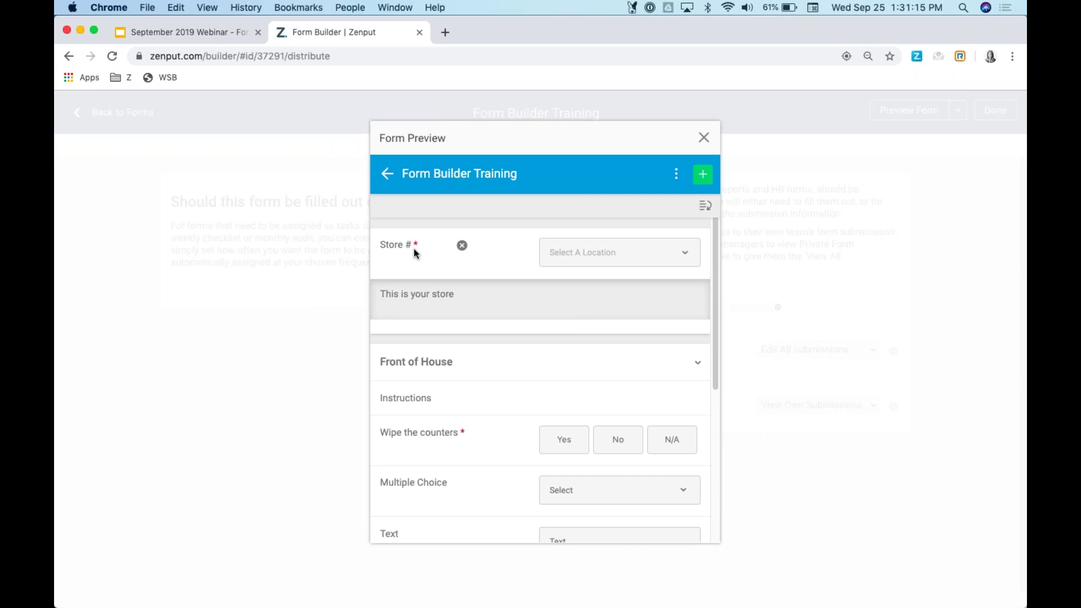
{"action": "scroll", "coordinate": [462, 394], "scroll_direction": "down", "scroll_amount": 2}
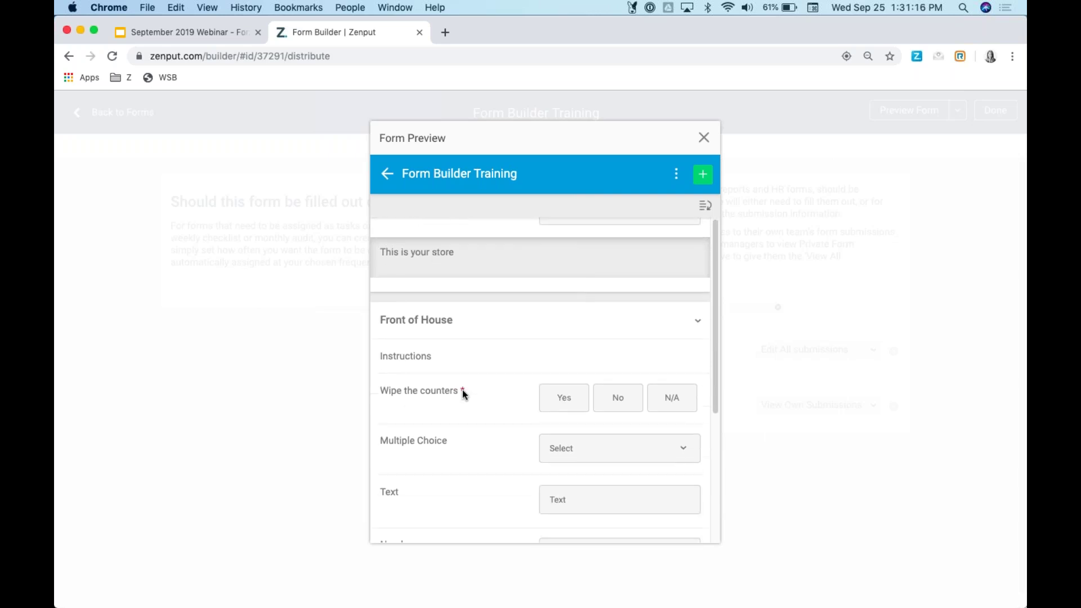
{"action": "scroll", "coordinate": [462, 390], "scroll_direction": "down", "scroll_amount": 4}
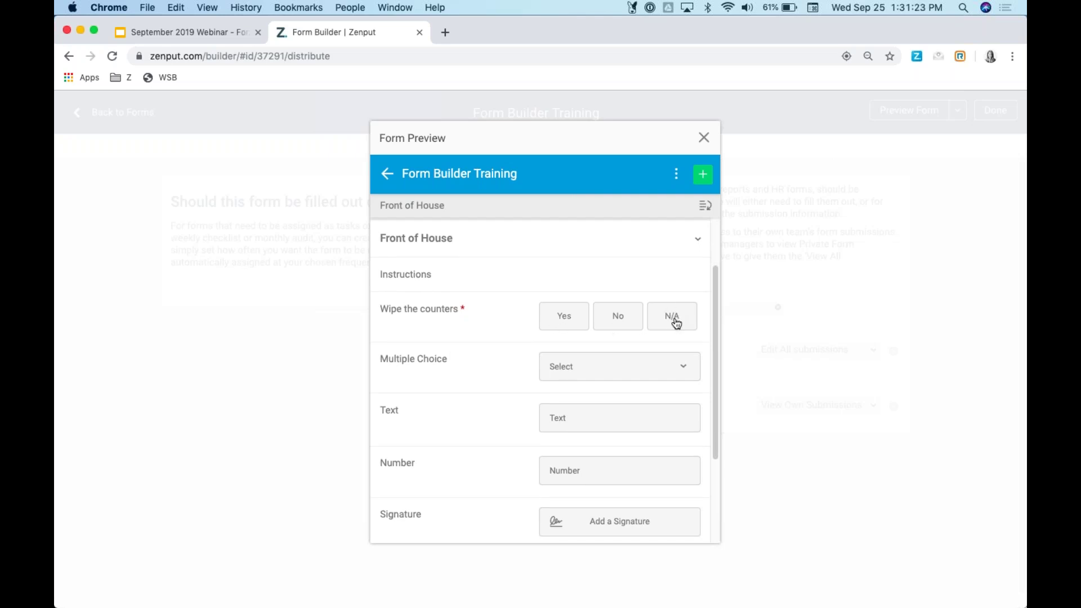
{"action": "left_click", "coordinate": [631, 378]}
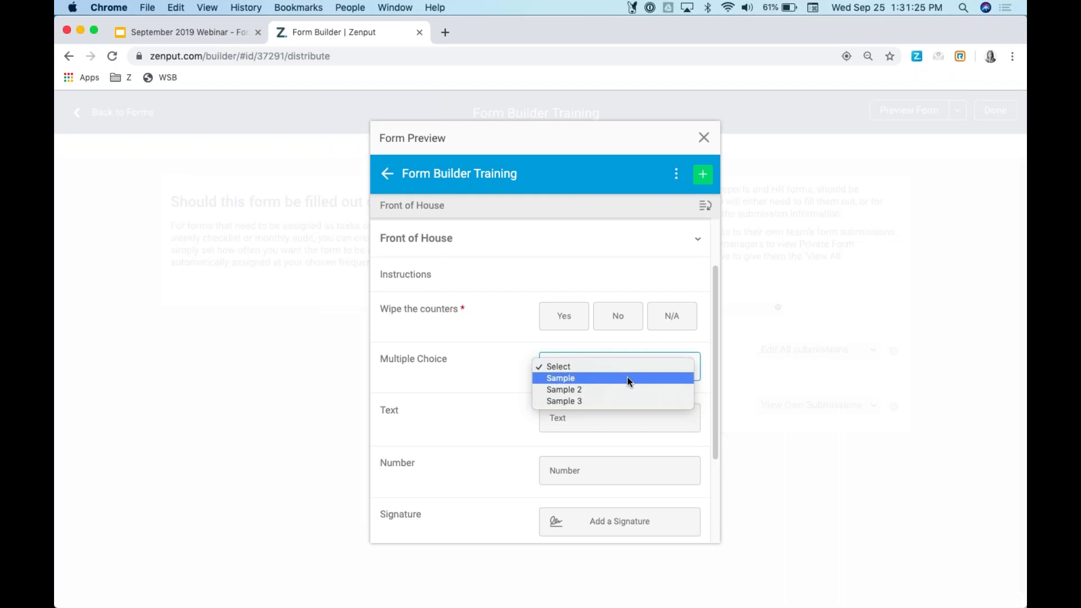
{"action": "left_click", "coordinate": [508, 400]}
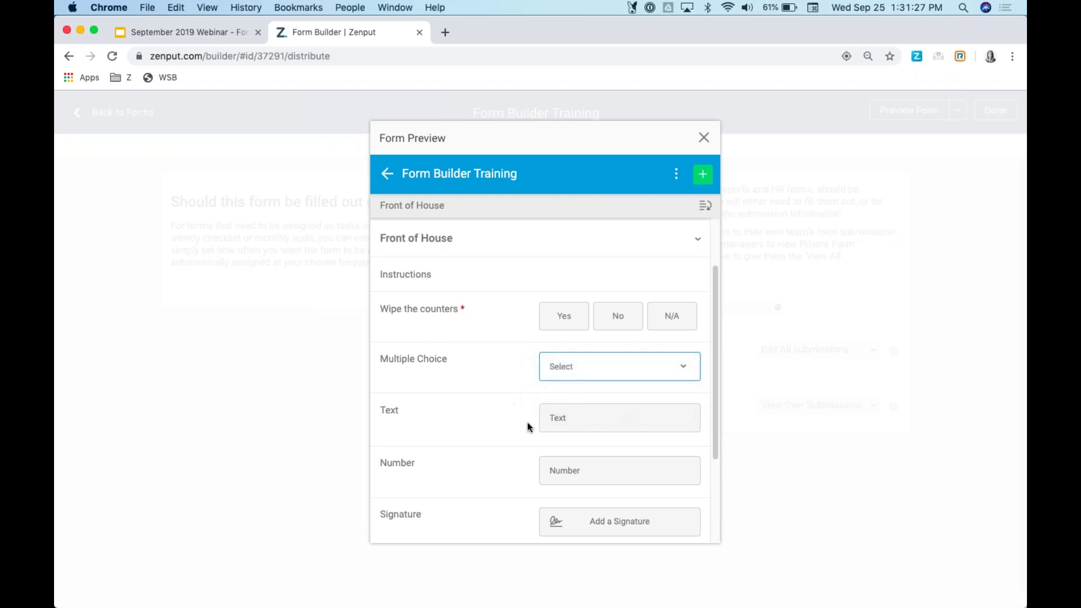
{"action": "scroll", "coordinate": [529, 426], "scroll_direction": "down", "scroll_amount": 5}
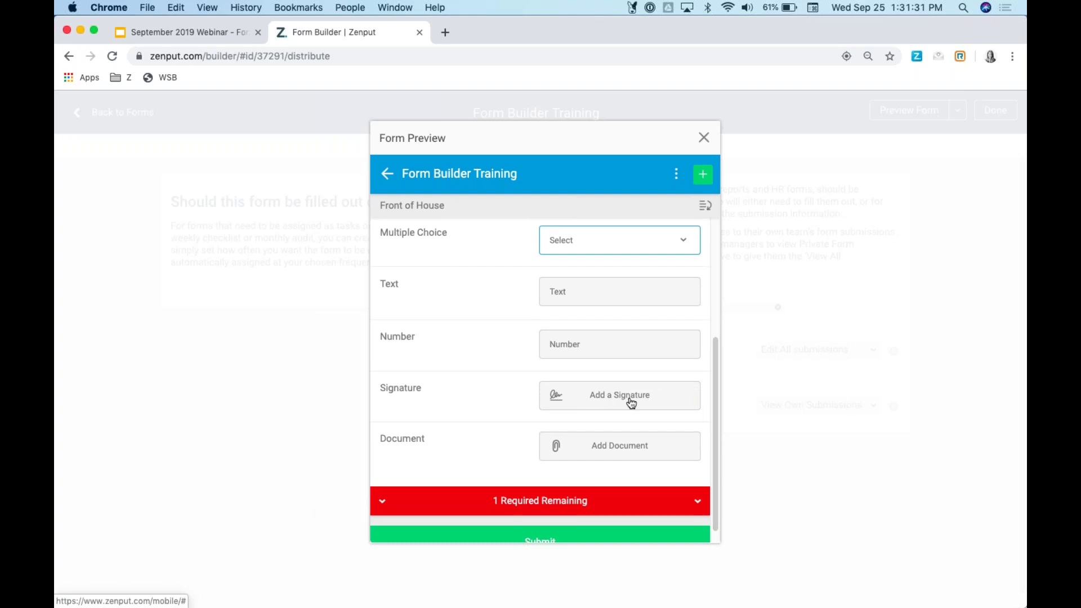
- Draw and accept a freehand signature in the preview's Signature question, and close the form preview
{"action": "left_click", "coordinate": [630, 401]}
{"action": "left_click_drag", "start_coordinate": [502, 313], "coordinate": [473, 387]}
{"action": "left_click_drag", "start_coordinate": [490, 345], "coordinate": [522, 391]}
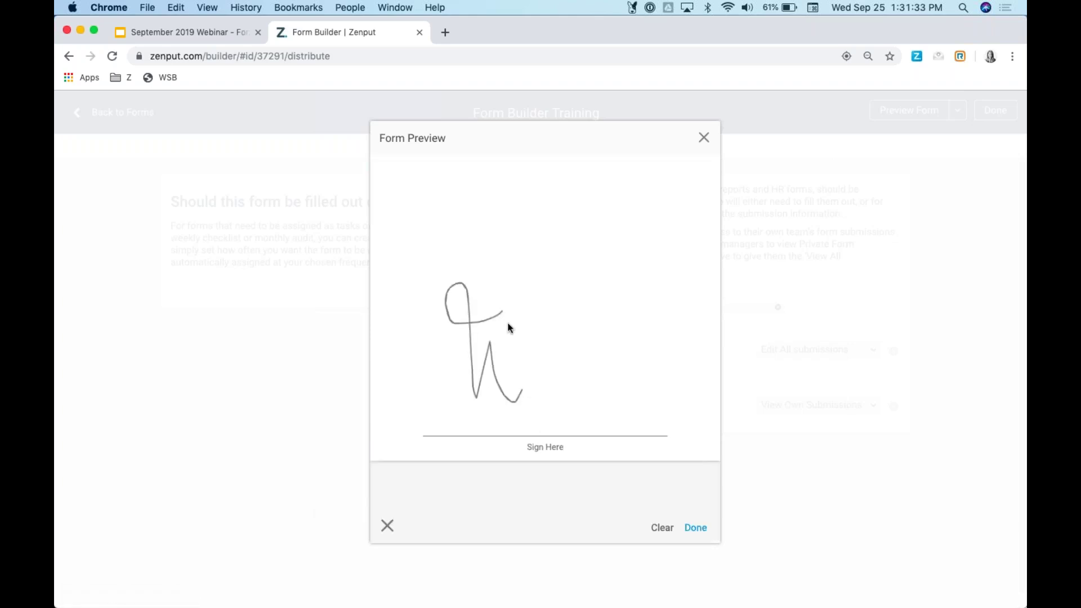
{"action": "left_click", "coordinate": [691, 529]}
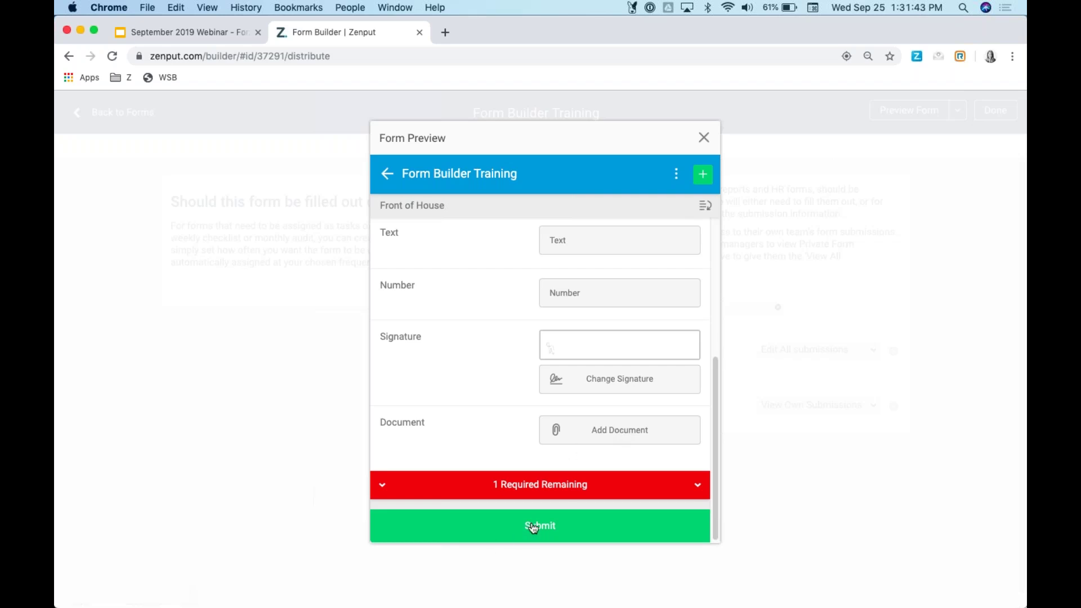
{"action": "left_click", "coordinate": [704, 138]}
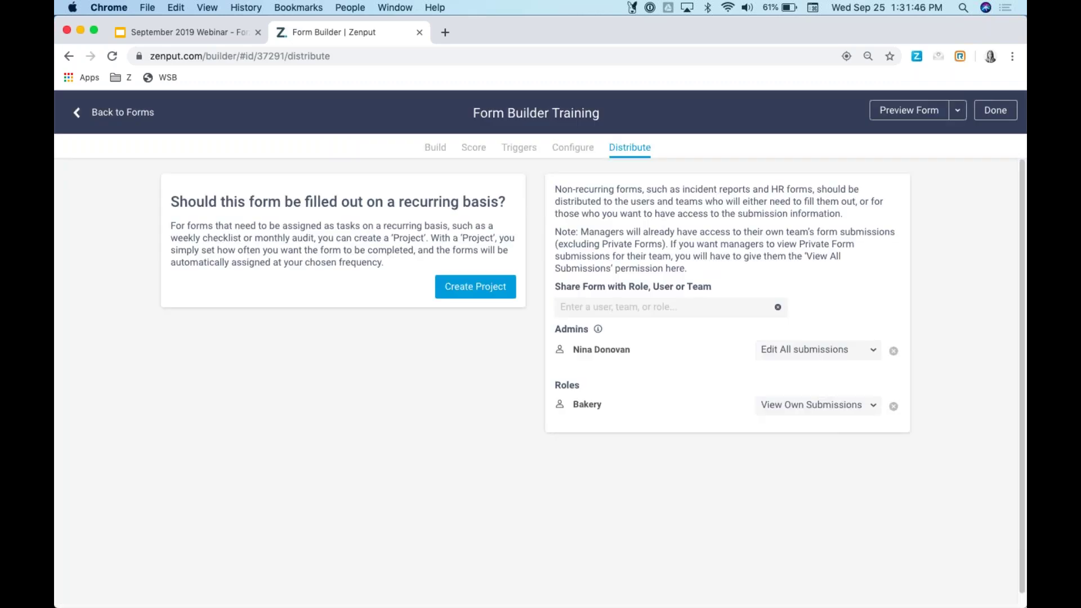
- Check the form's export option and review the full question list in the form's Build stage
{"action": "left_click", "coordinate": [957, 110]}
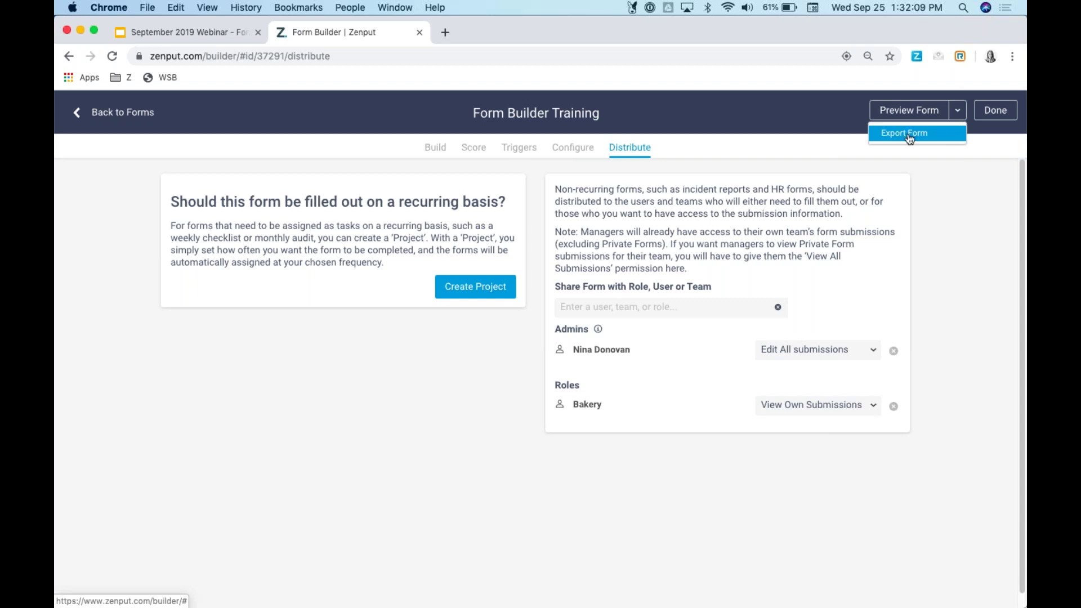
{"action": "left_click", "coordinate": [436, 148]}
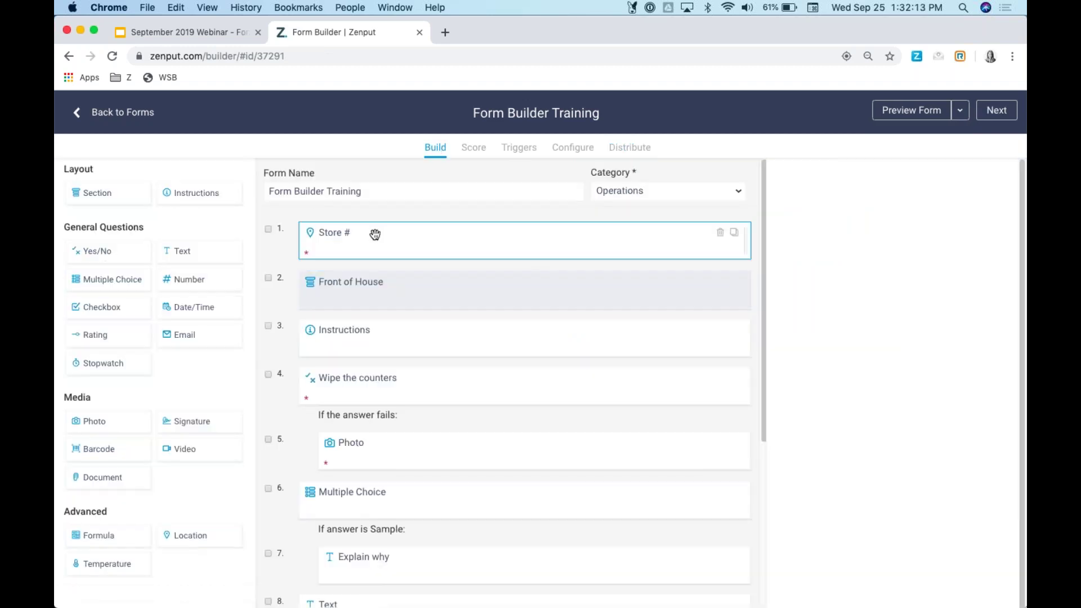
{"action": "scroll", "coordinate": [362, 457], "scroll_direction": "down", "scroll_amount": 5}
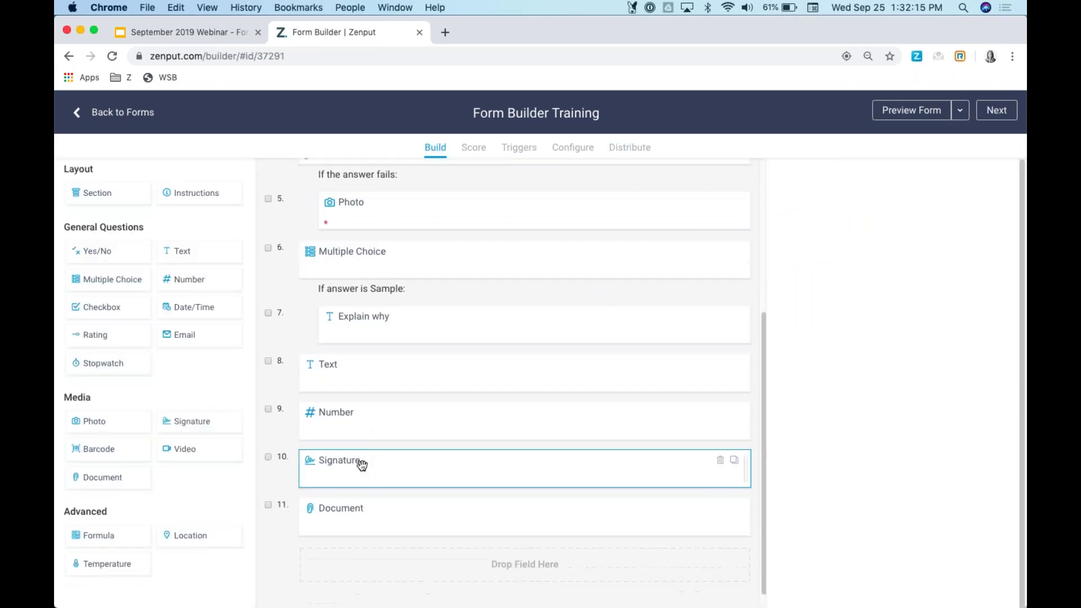
{"action": "scroll", "coordinate": [362, 465], "scroll_direction": "up", "scroll_amount": 9}
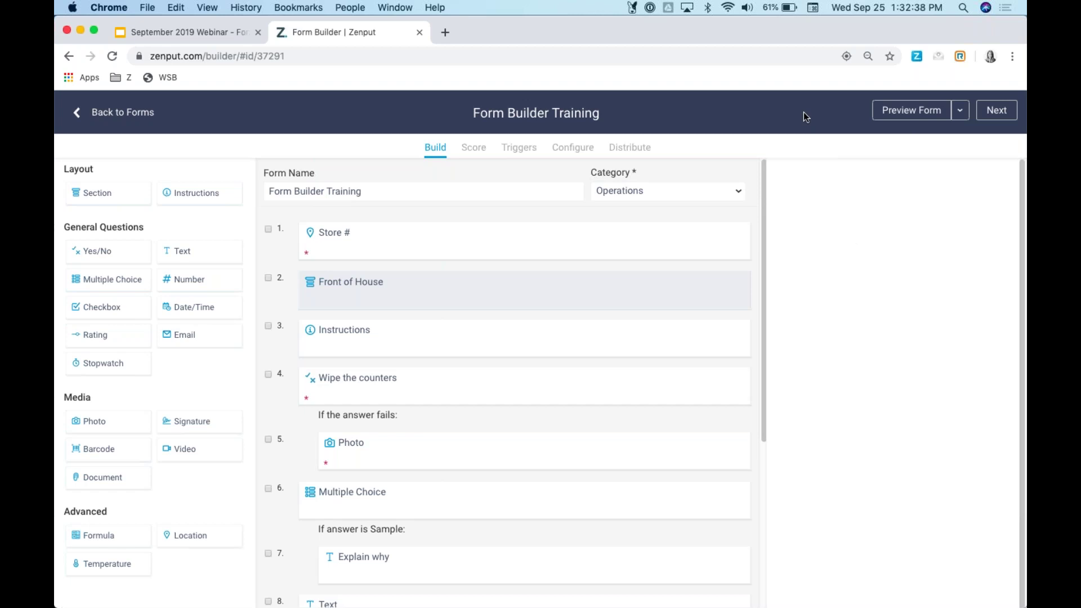
- Show the Q&A slide of the webinar presentation in Google Slides, and back in Zenput open the Wipe the counters question's settings
{"action": "left_click", "coordinate": [180, 33]}
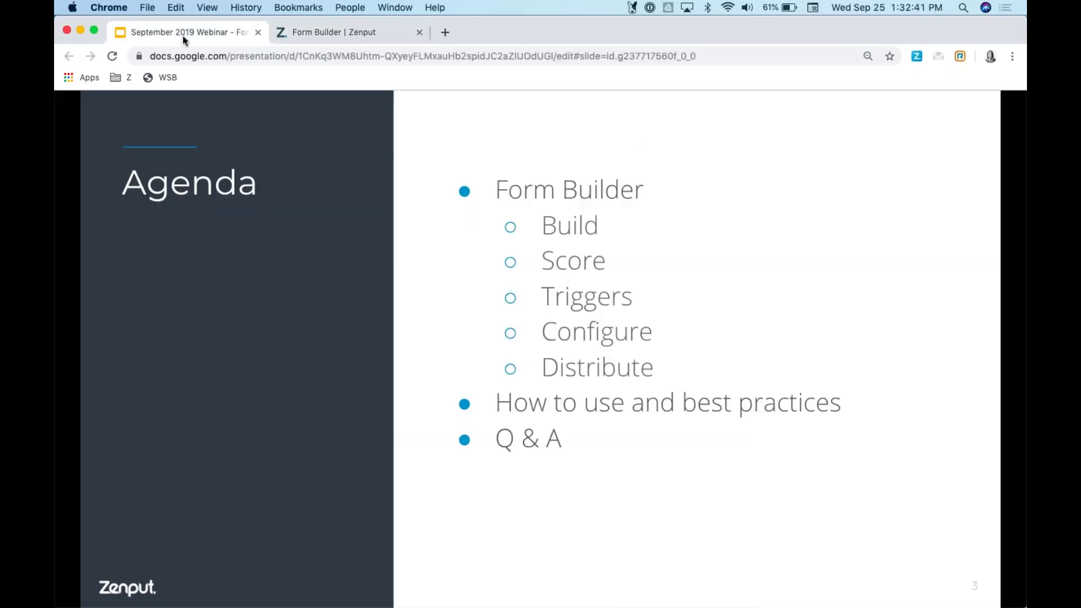
{"action": "key", "text": "Right"}
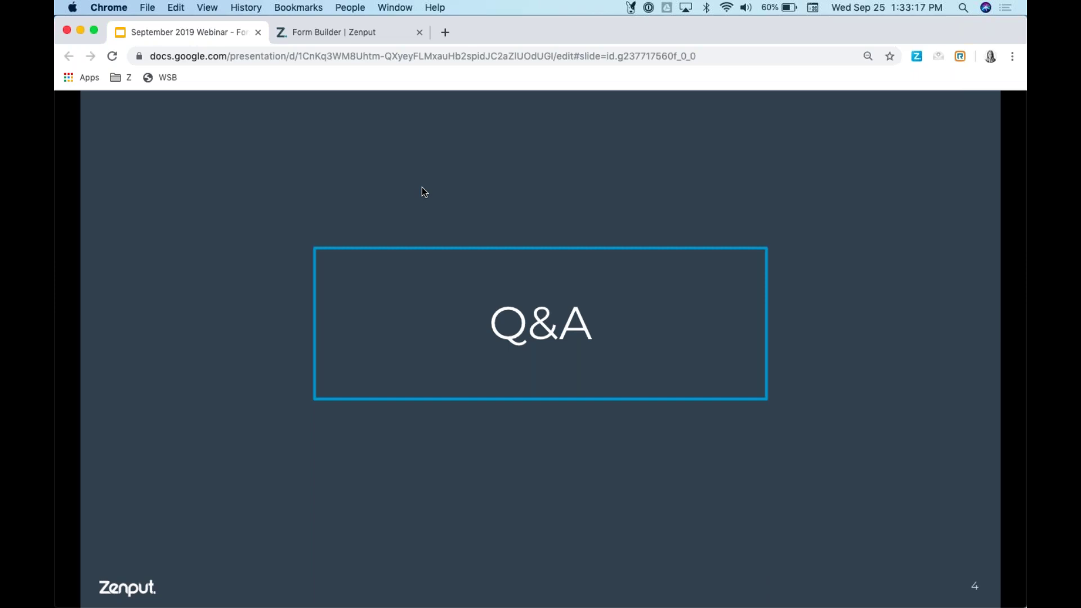
{"action": "left_click", "coordinate": [362, 32]}
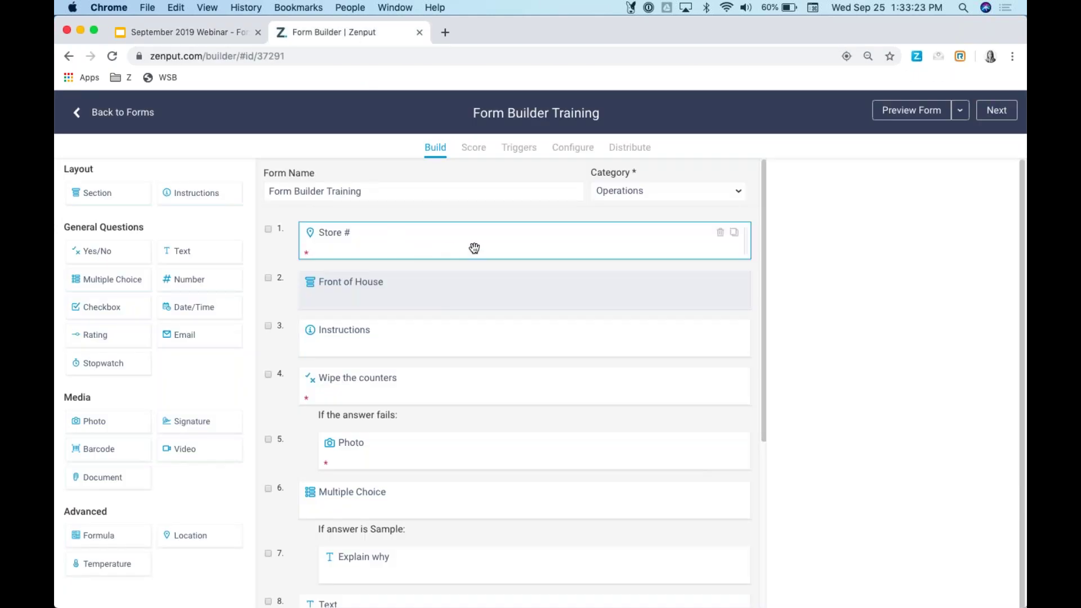
{"action": "left_click", "coordinate": [462, 391]}
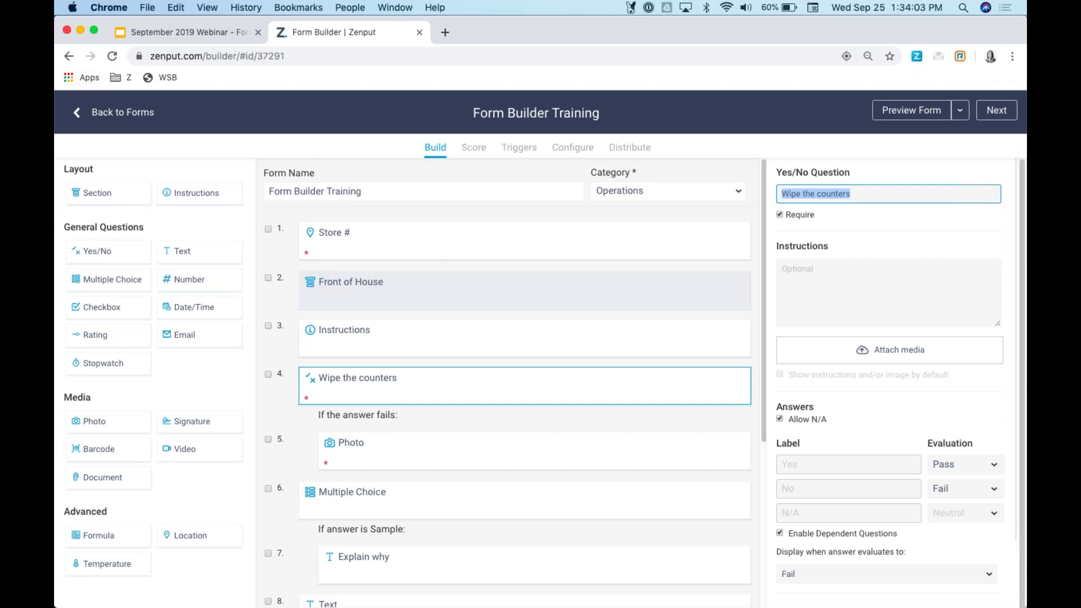
- View the Brand Standards Assessment form in the builder, and check its additional actions in the forms list
{"action": "left_click", "coordinate": [111, 112]}
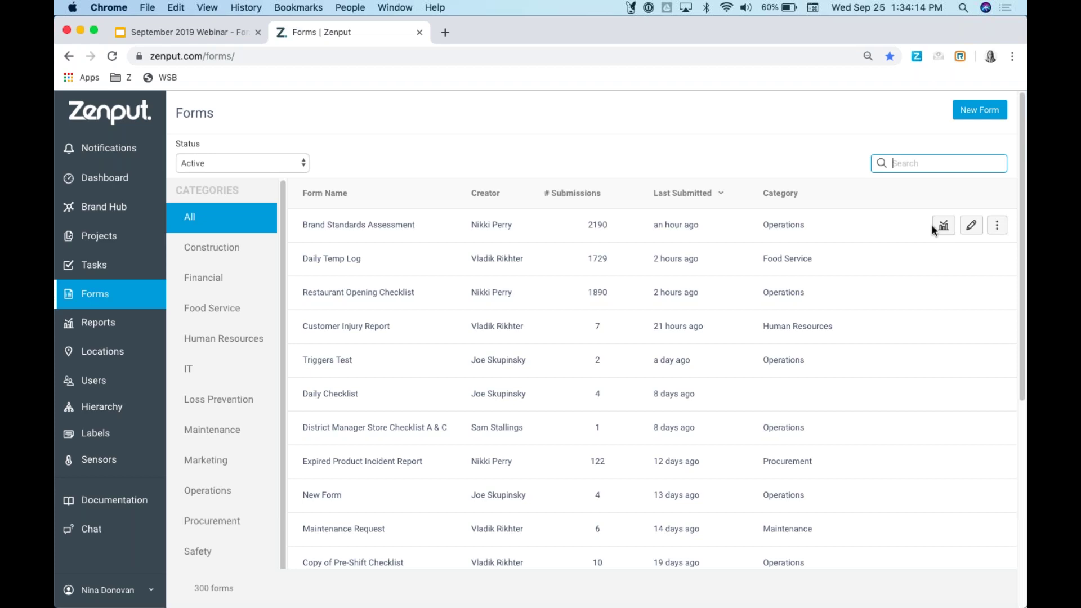
{"action": "left_click", "coordinate": [974, 227]}
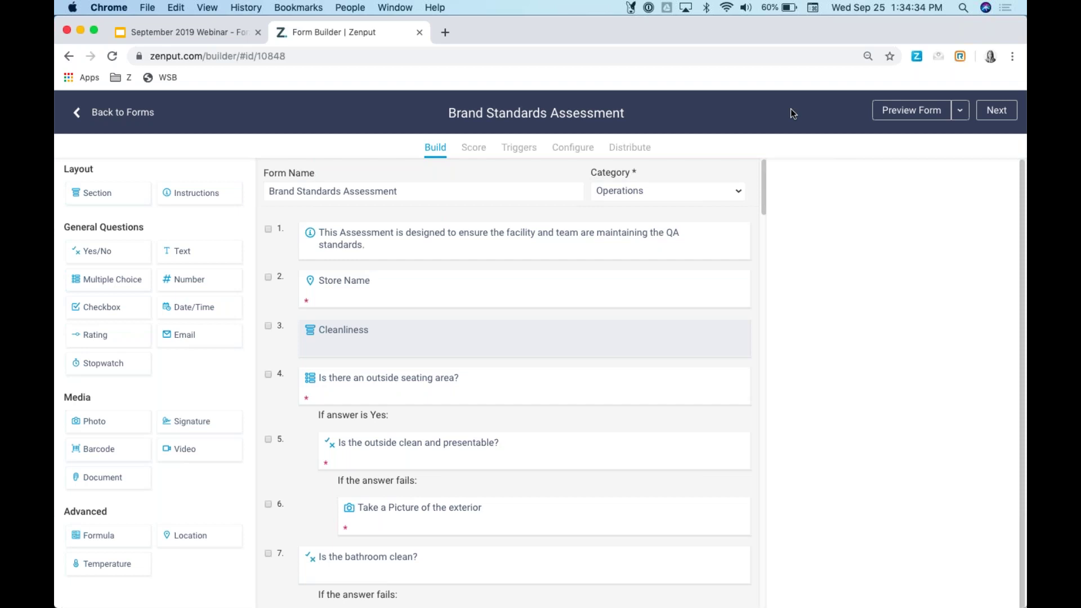
{"action": "left_click", "coordinate": [90, 119]}
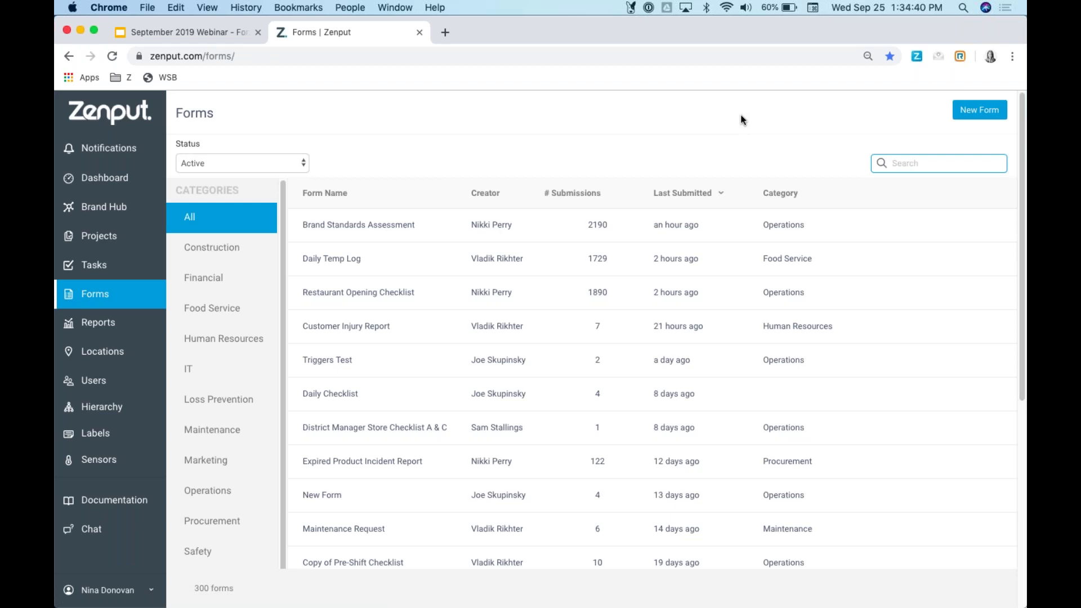
{"action": "mouse_move", "coordinate": [997, 231]}
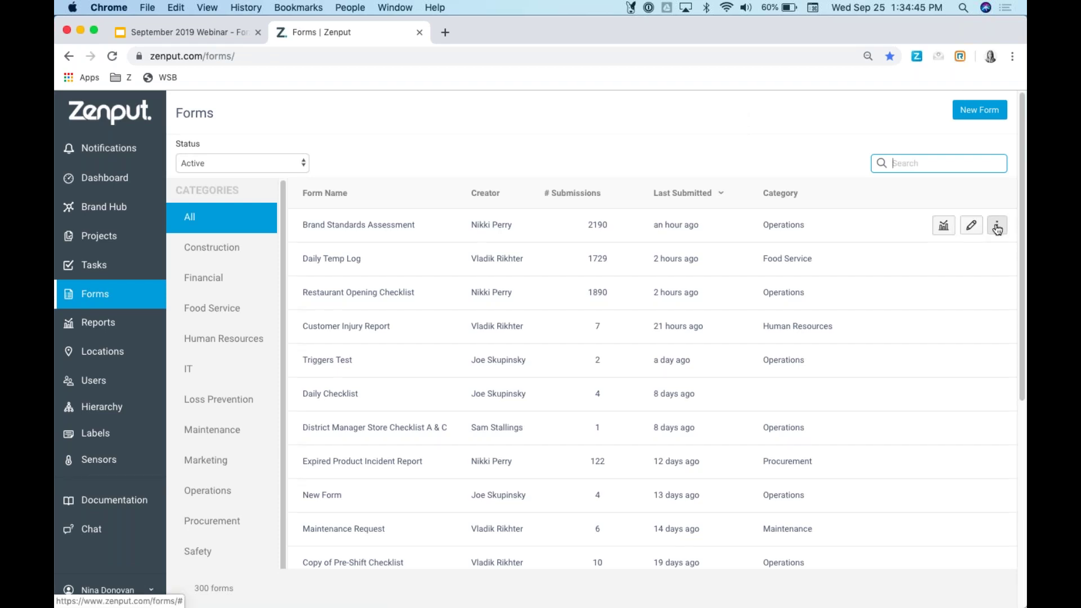
{"action": "left_click", "coordinate": [996, 231]}
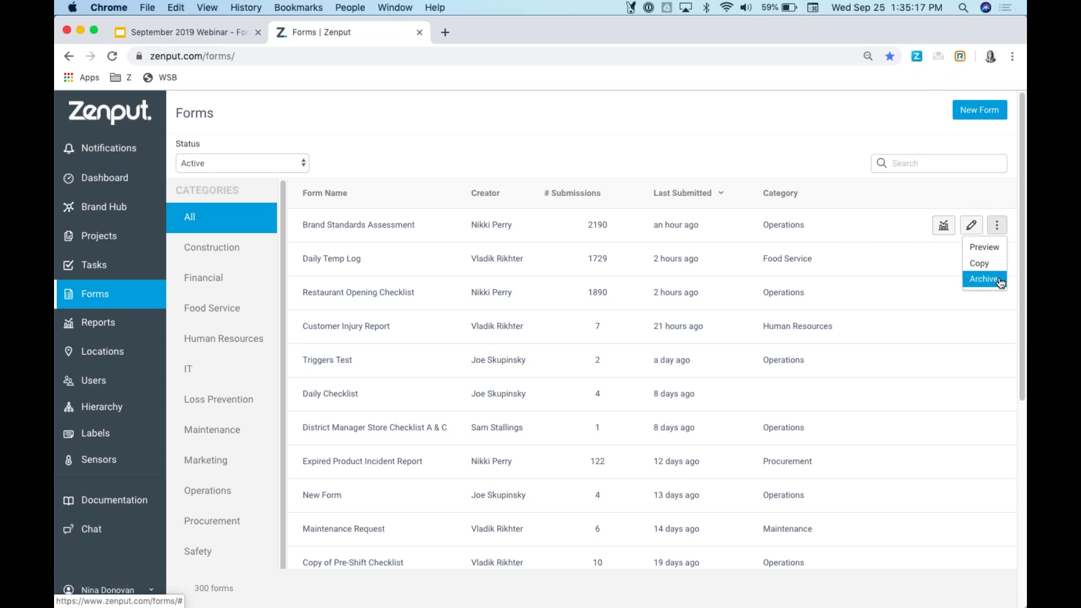
- Search the forms list for "form builder" and archive the Form Builder Training form
{"action": "left_click", "coordinate": [913, 164]}
{"action": "type", "text": "form puilder"}
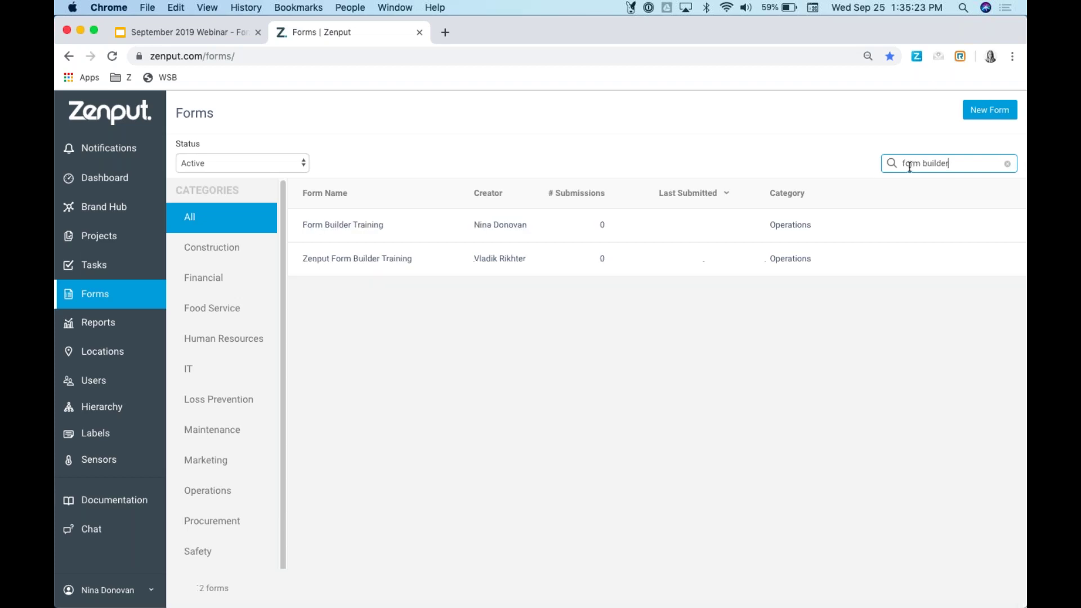
{"action": "mouse_move", "coordinate": [956, 228]}
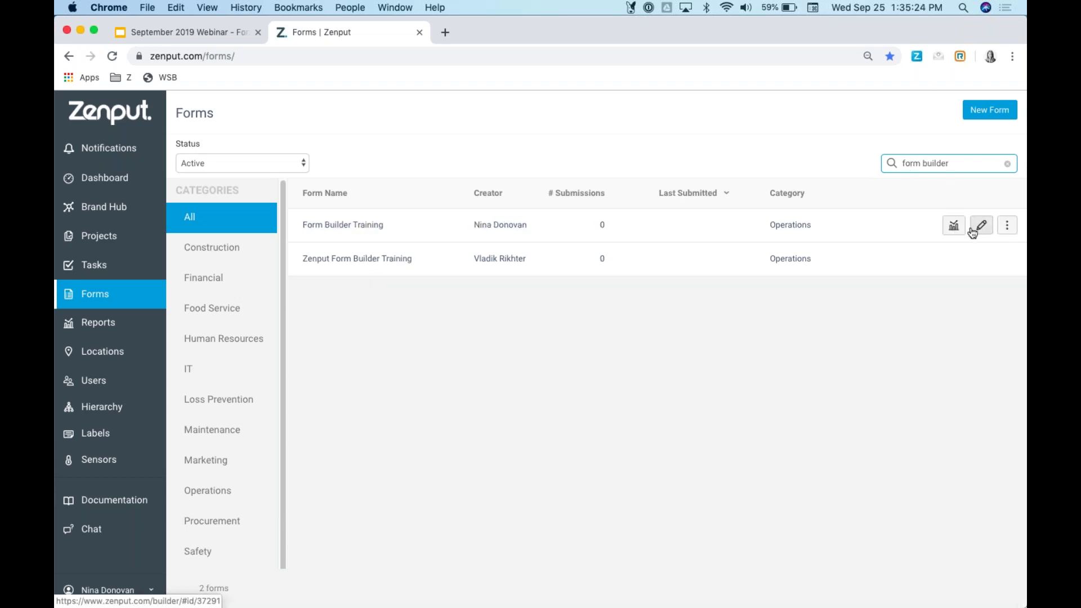
{"action": "left_click", "coordinate": [1001, 231]}
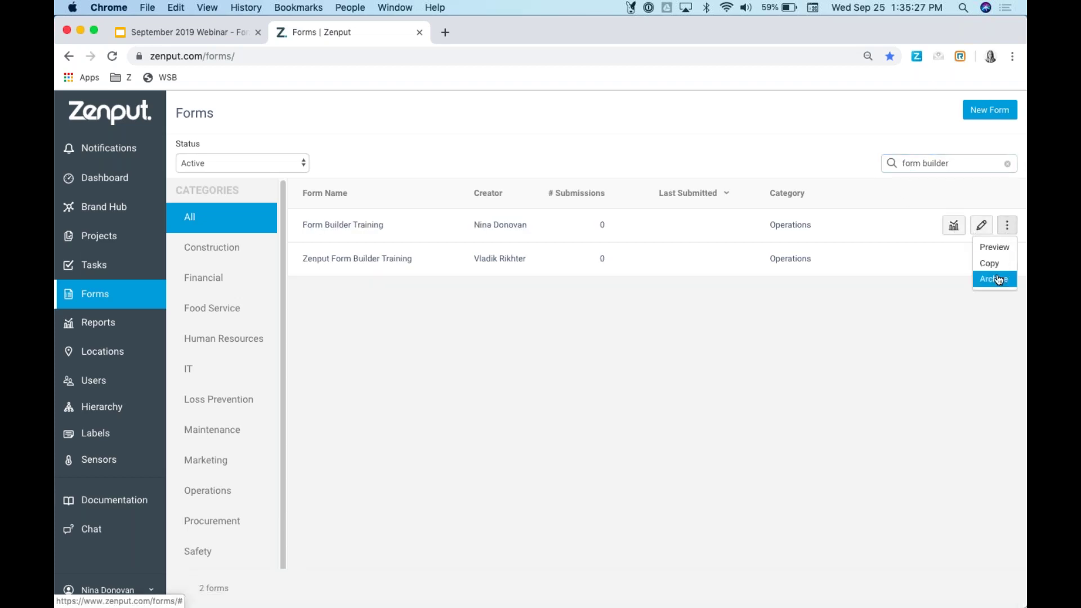
{"action": "left_click", "coordinate": [994, 279]}
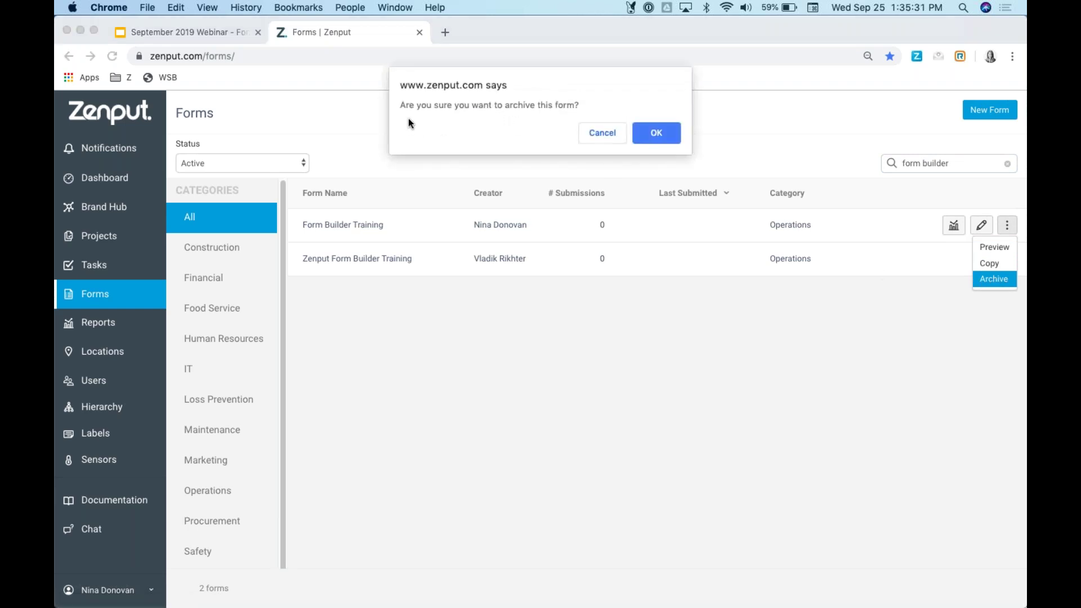
{"action": "left_click", "coordinate": [657, 134]}
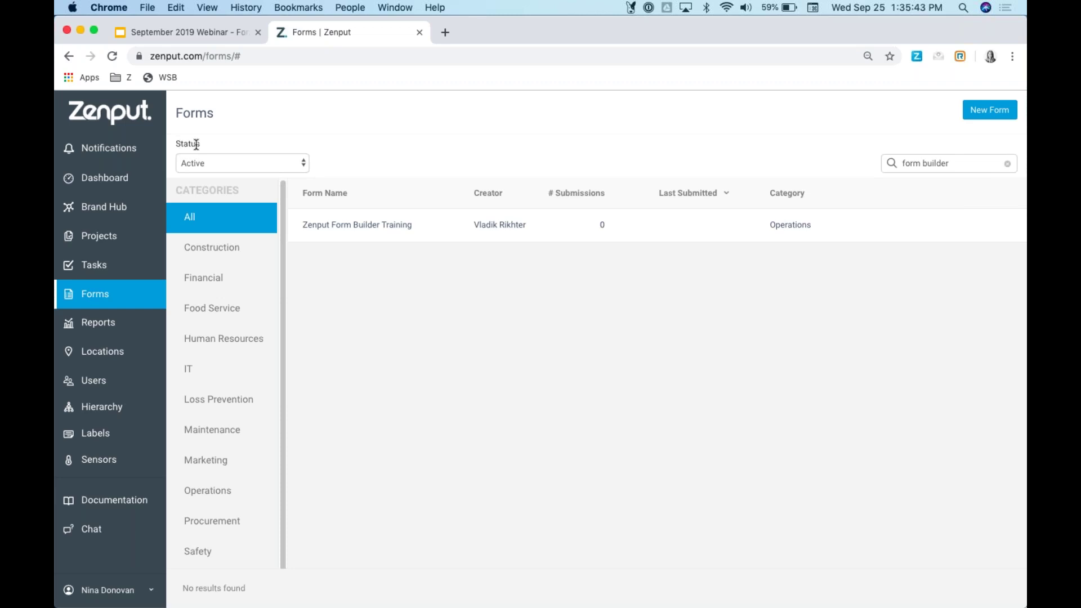
- Filter the forms by Archived status, reactivate the Form Builder Training form, and set the status filter back to Active
{"action": "left_click", "coordinate": [226, 167]}
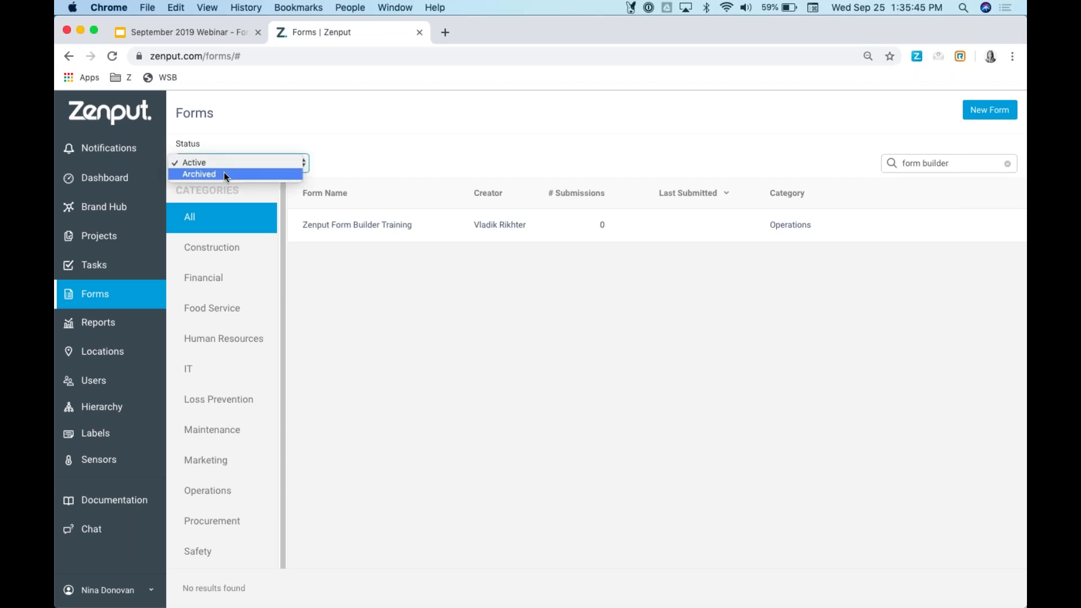
{"action": "left_click", "coordinate": [224, 175]}
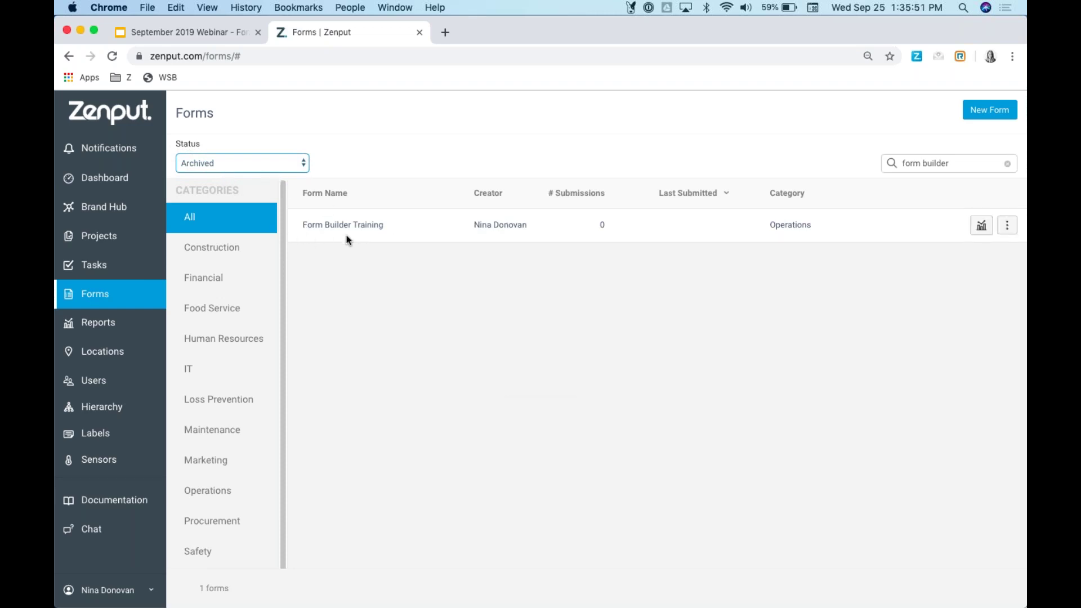
{"action": "left_click", "coordinate": [1002, 231]}
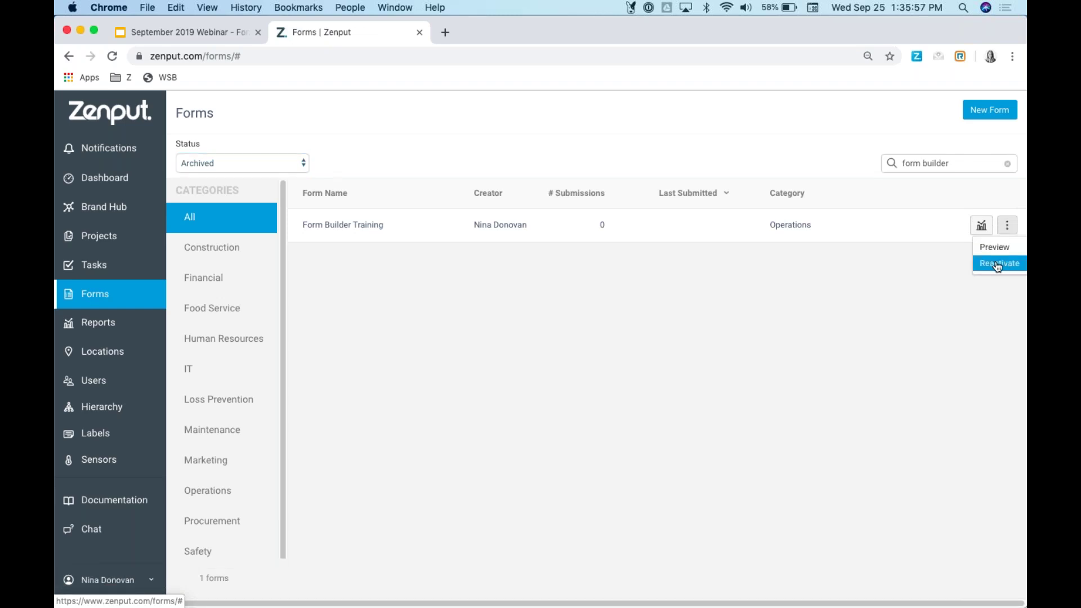
{"action": "left_click", "coordinate": [996, 265]}
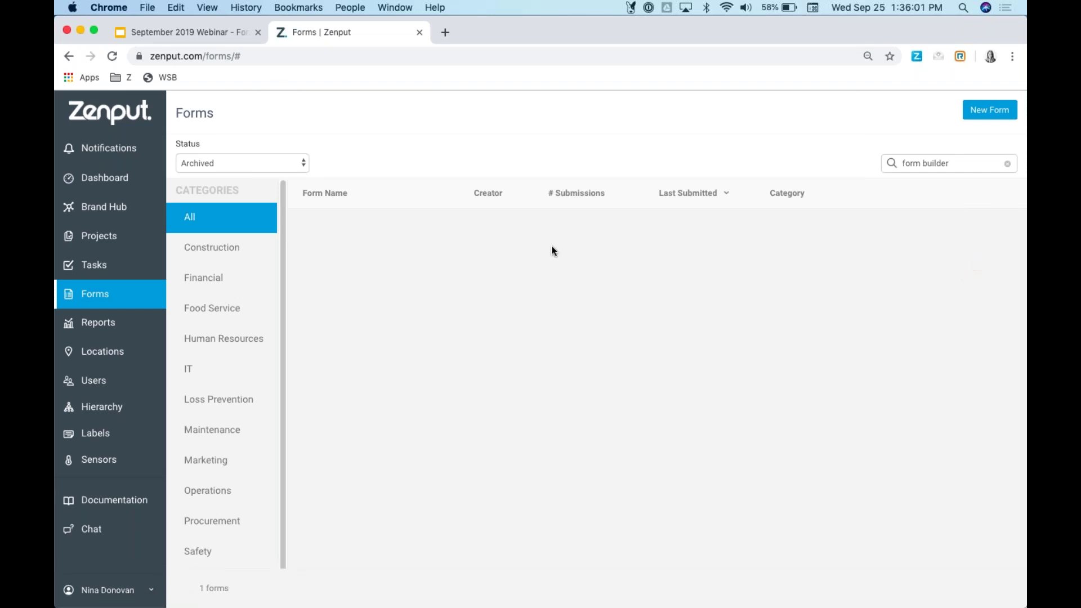
{"action": "left_click", "coordinate": [234, 162]}
{"action": "left_click", "coordinate": [231, 151]}
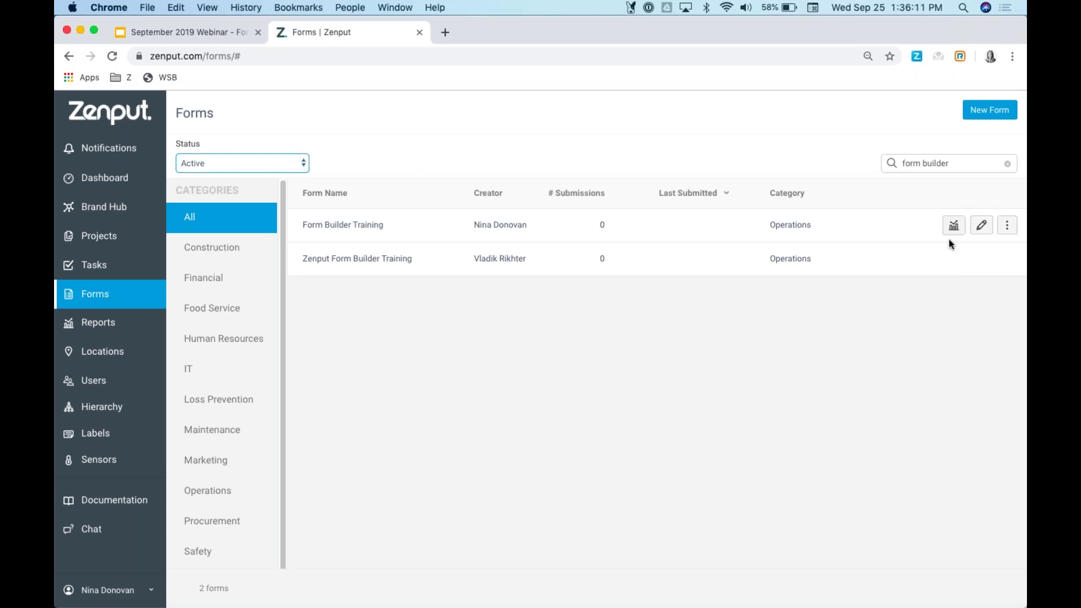
- Open the Form Builder Training form for editing, review its Triggers stage, and return to the forms list
{"action": "left_click", "coordinate": [983, 228]}
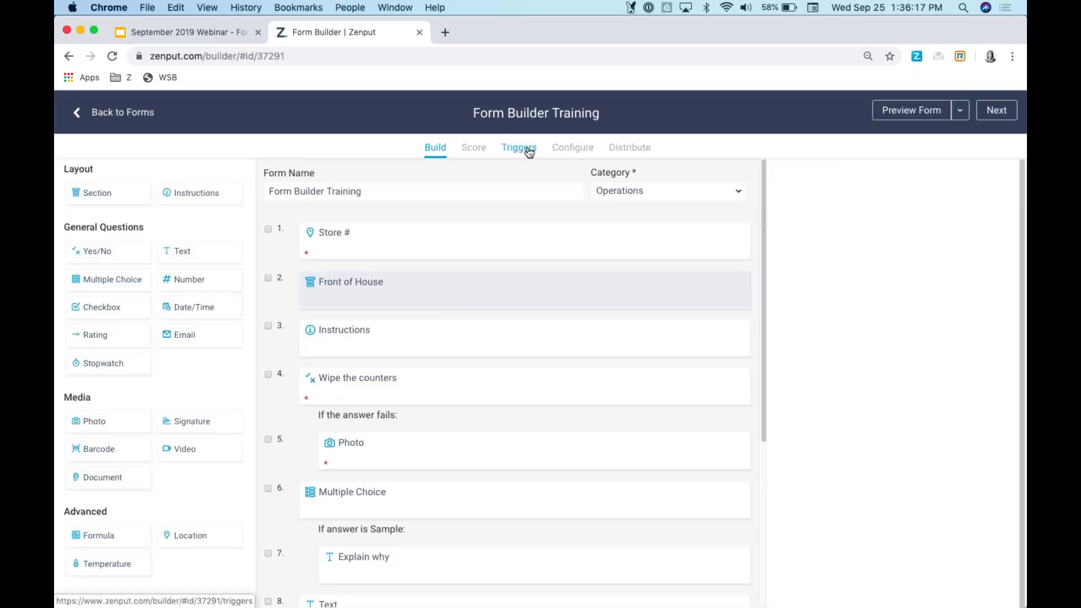
{"action": "left_click", "coordinate": [529, 153]}
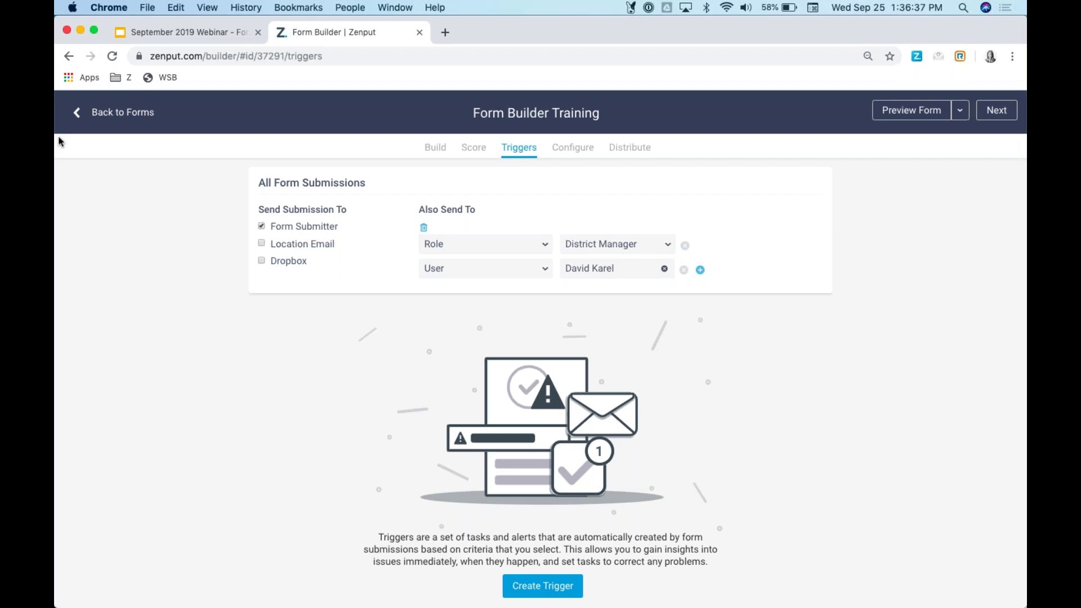
{"action": "left_click", "coordinate": [109, 123]}
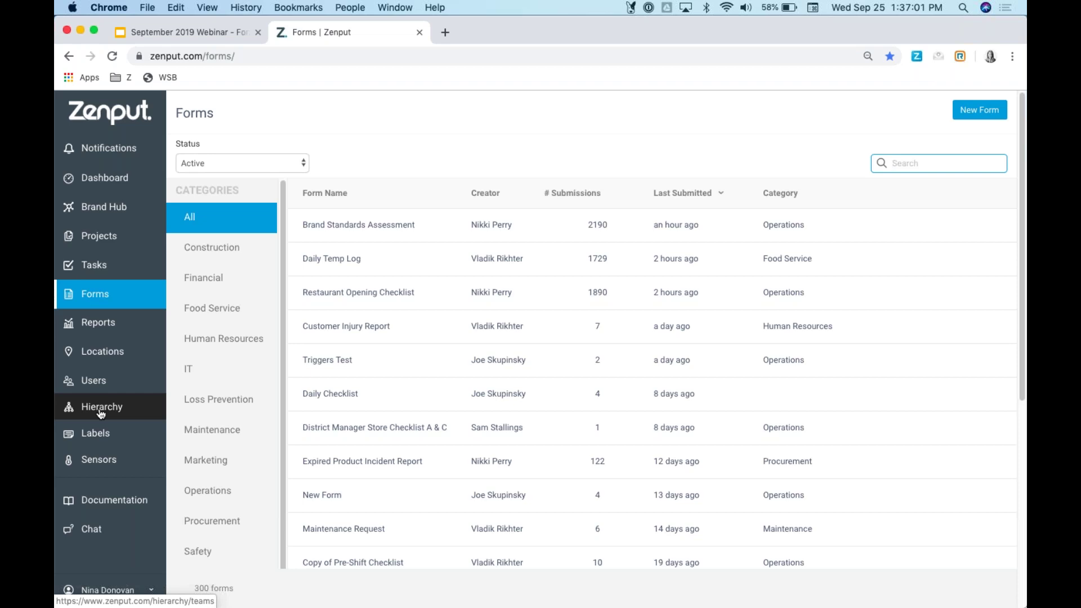
- Switch to the webinar presentation in Google Slides and show the "Other Questions?" slide
{"action": "left_click", "coordinate": [168, 34]}
{"action": "key", "text": "Right"}
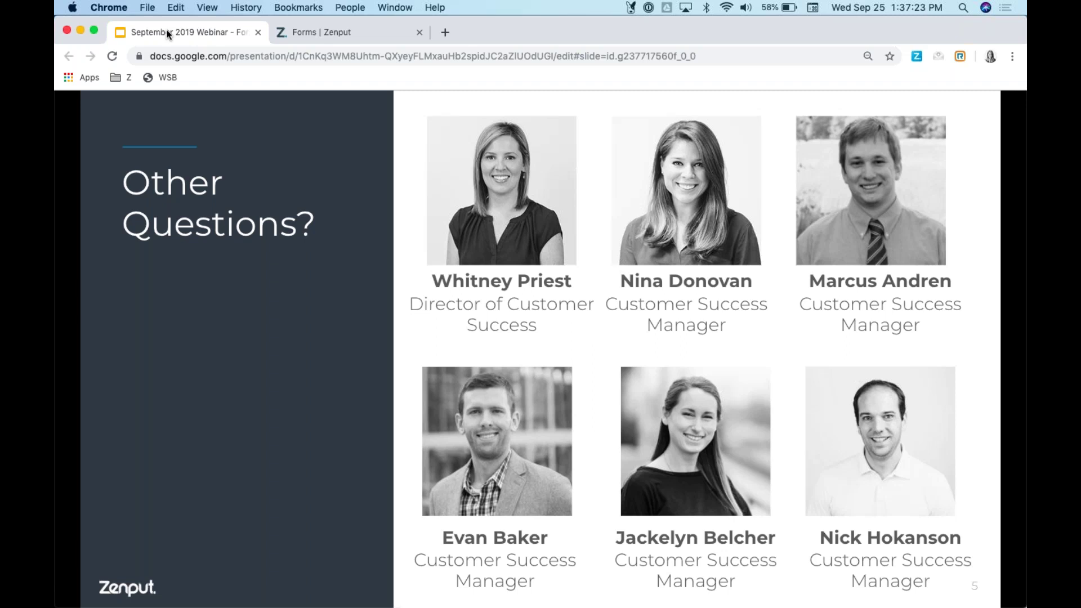
{"action": "left_click", "coordinate": [1023, 54]}
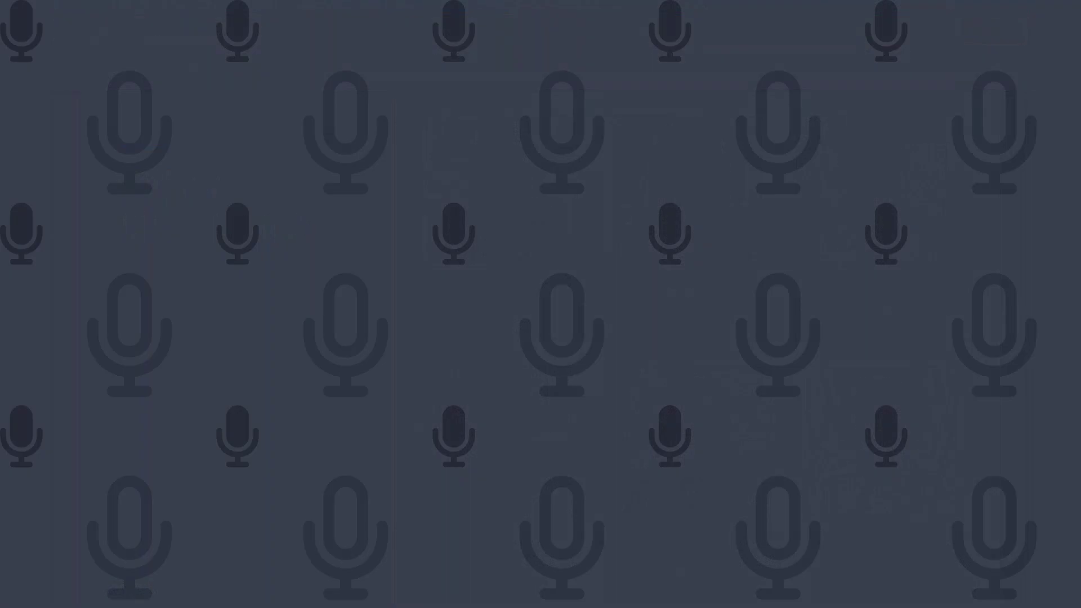